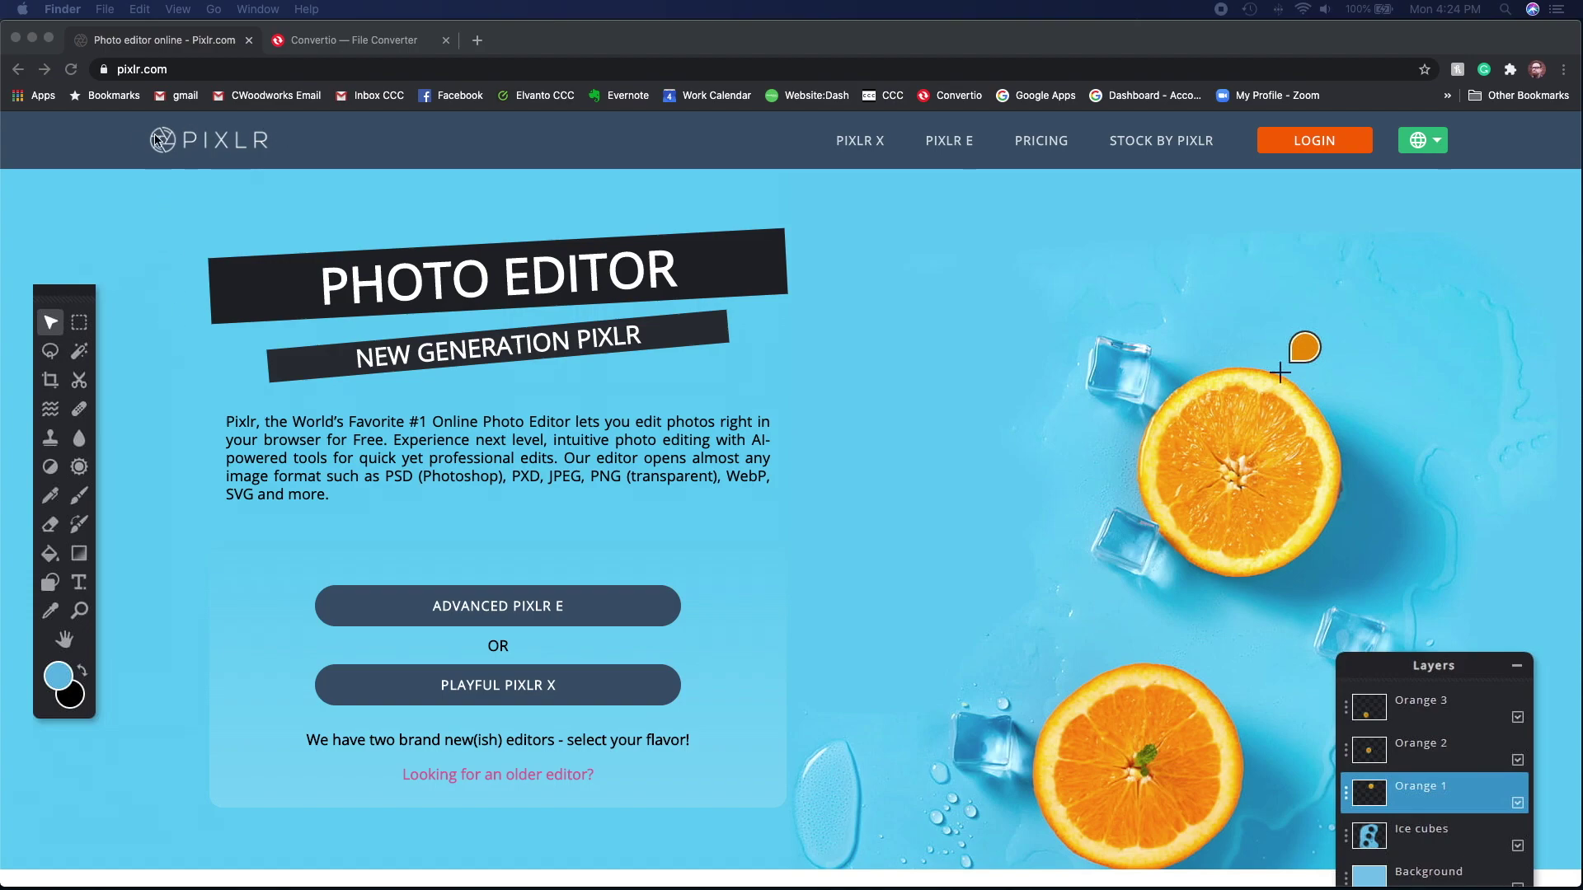
# Glance at Convertio, then return to Pixlr and open the Welcome banner project in Pixlr X.
pyautogui.click(377, 44)
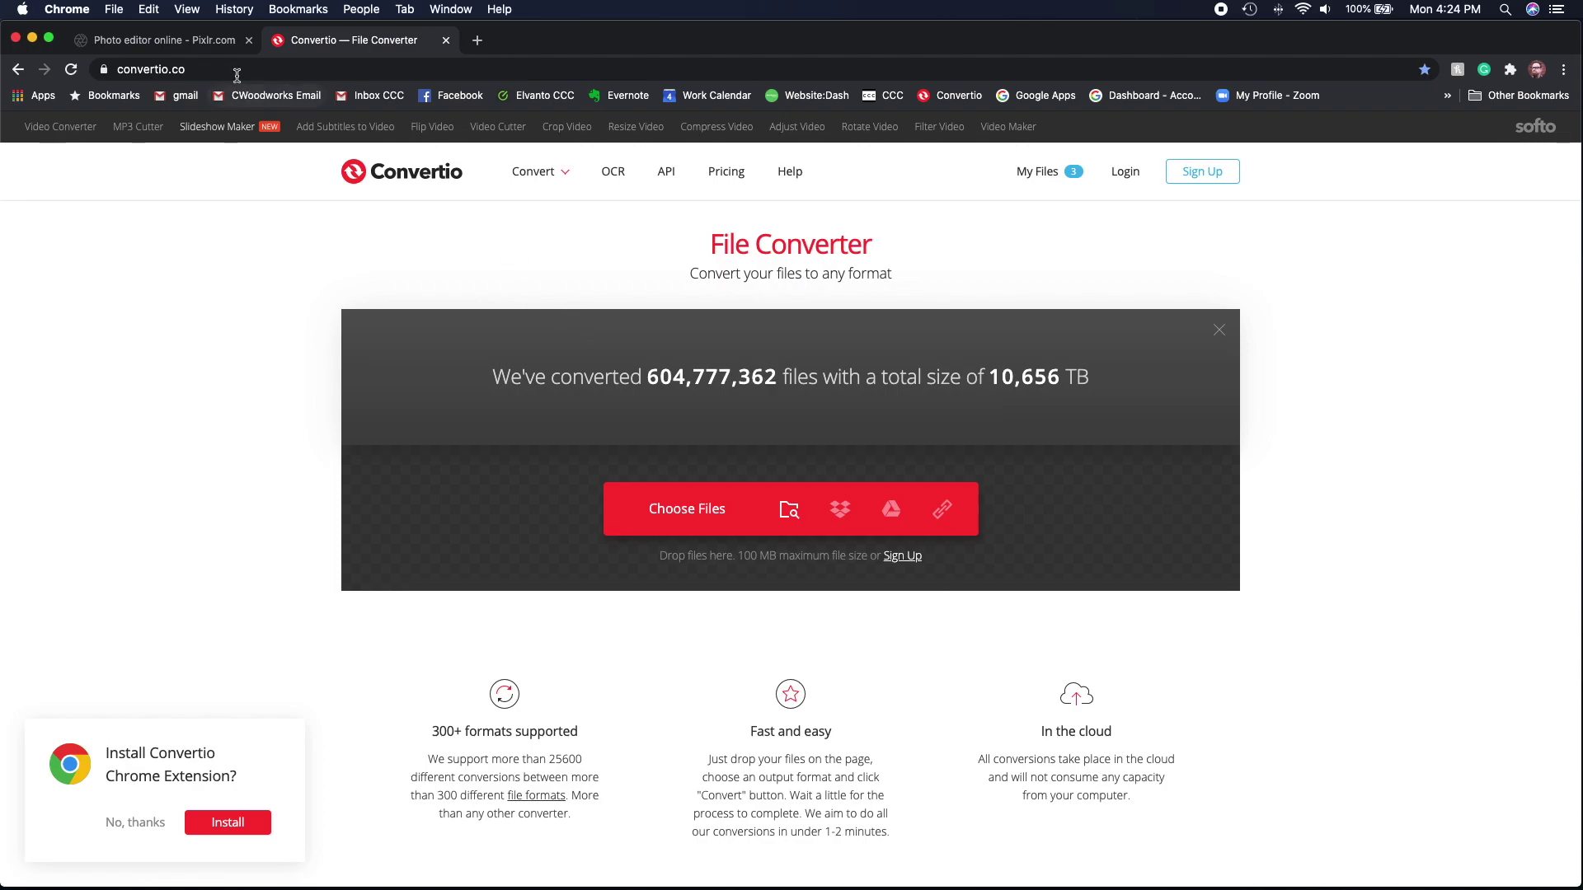
pyautogui.click(208, 48)
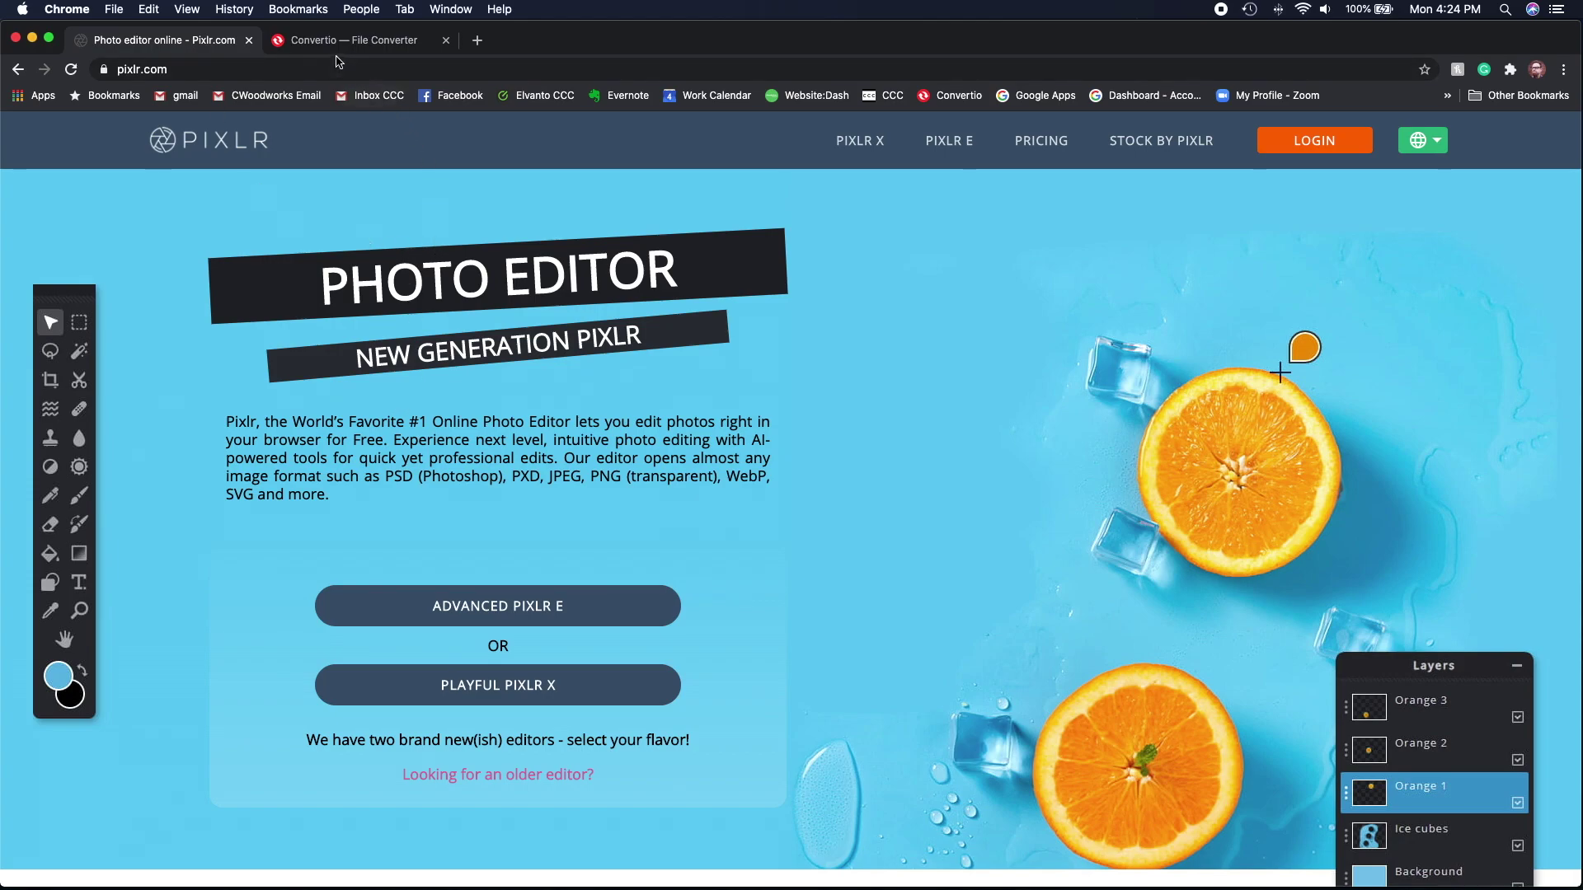
pyautogui.click(495, 687)
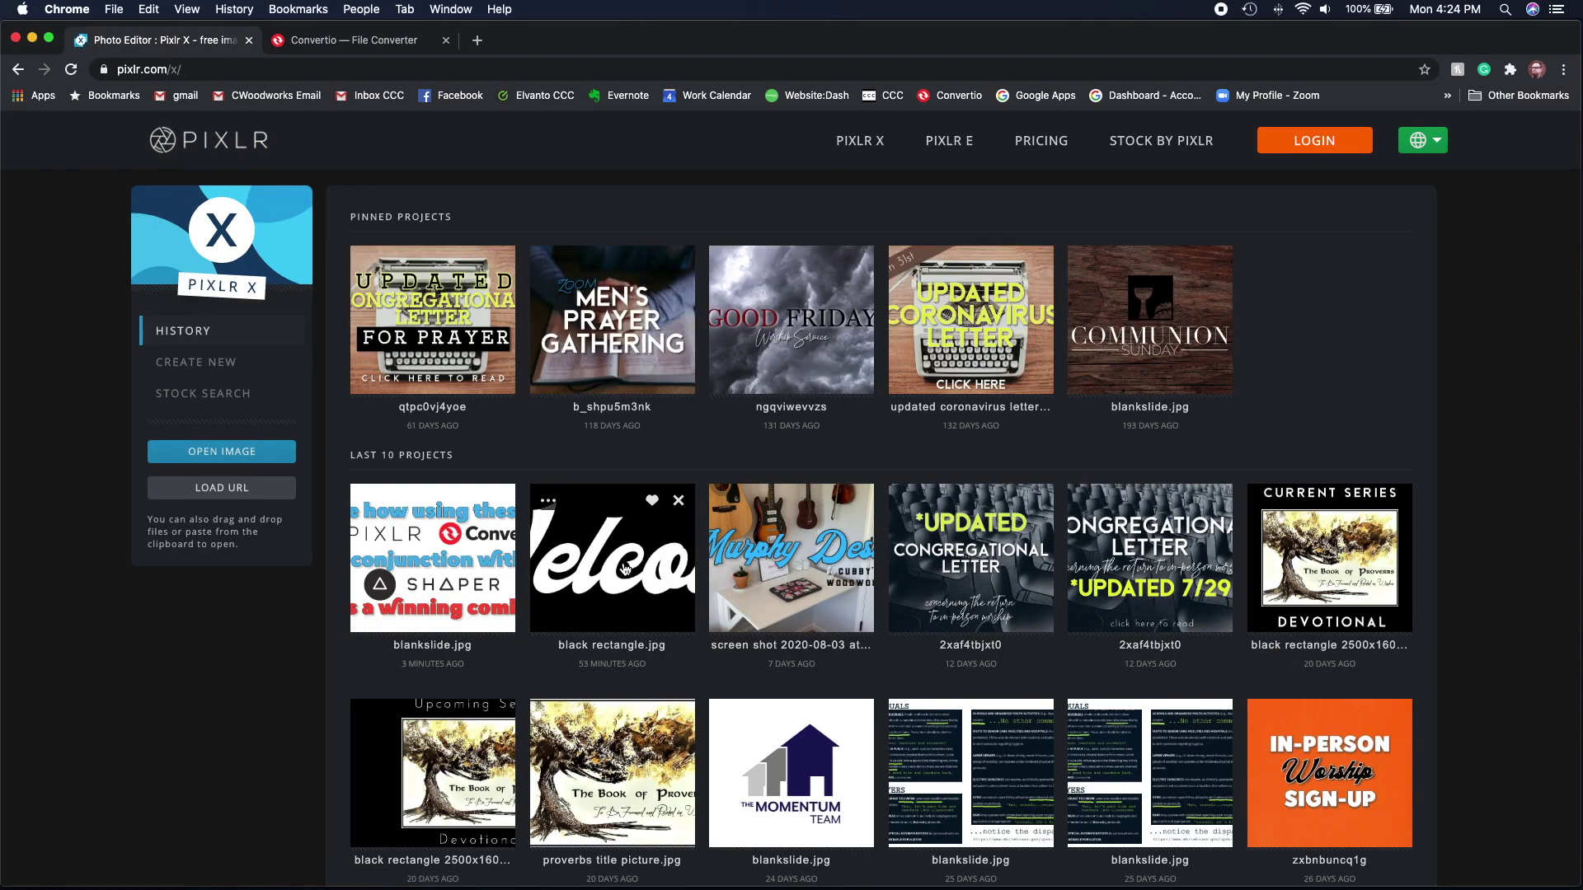
pyautogui.click(624, 569)
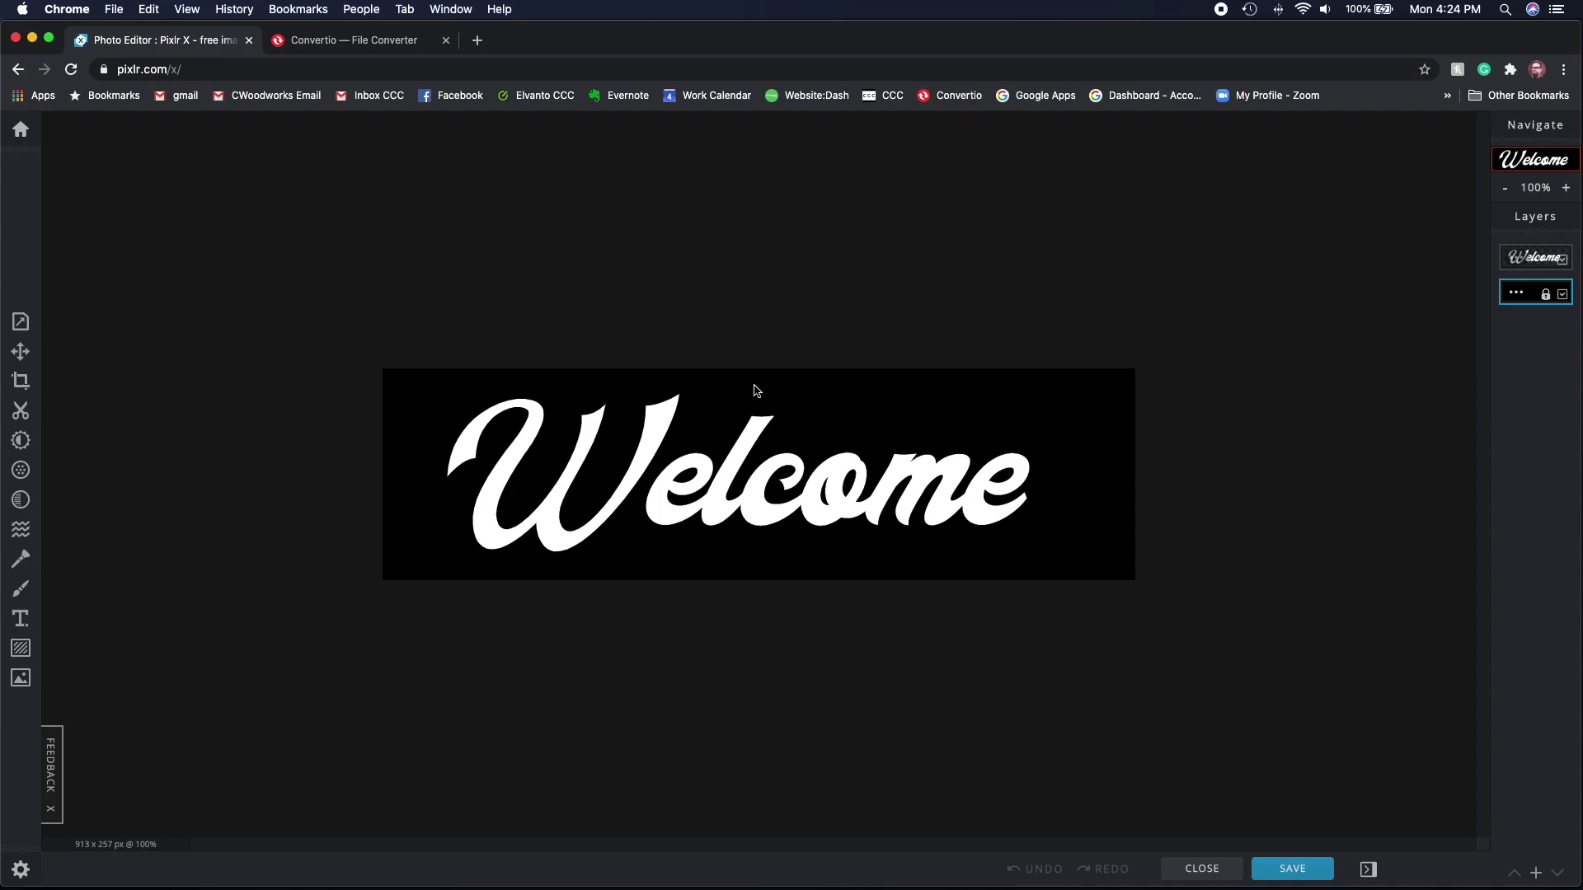
# Crop the banner with the 32:9 (Super ultra wide) preset after briefly trying 16:9.
pyautogui.click(22, 382)
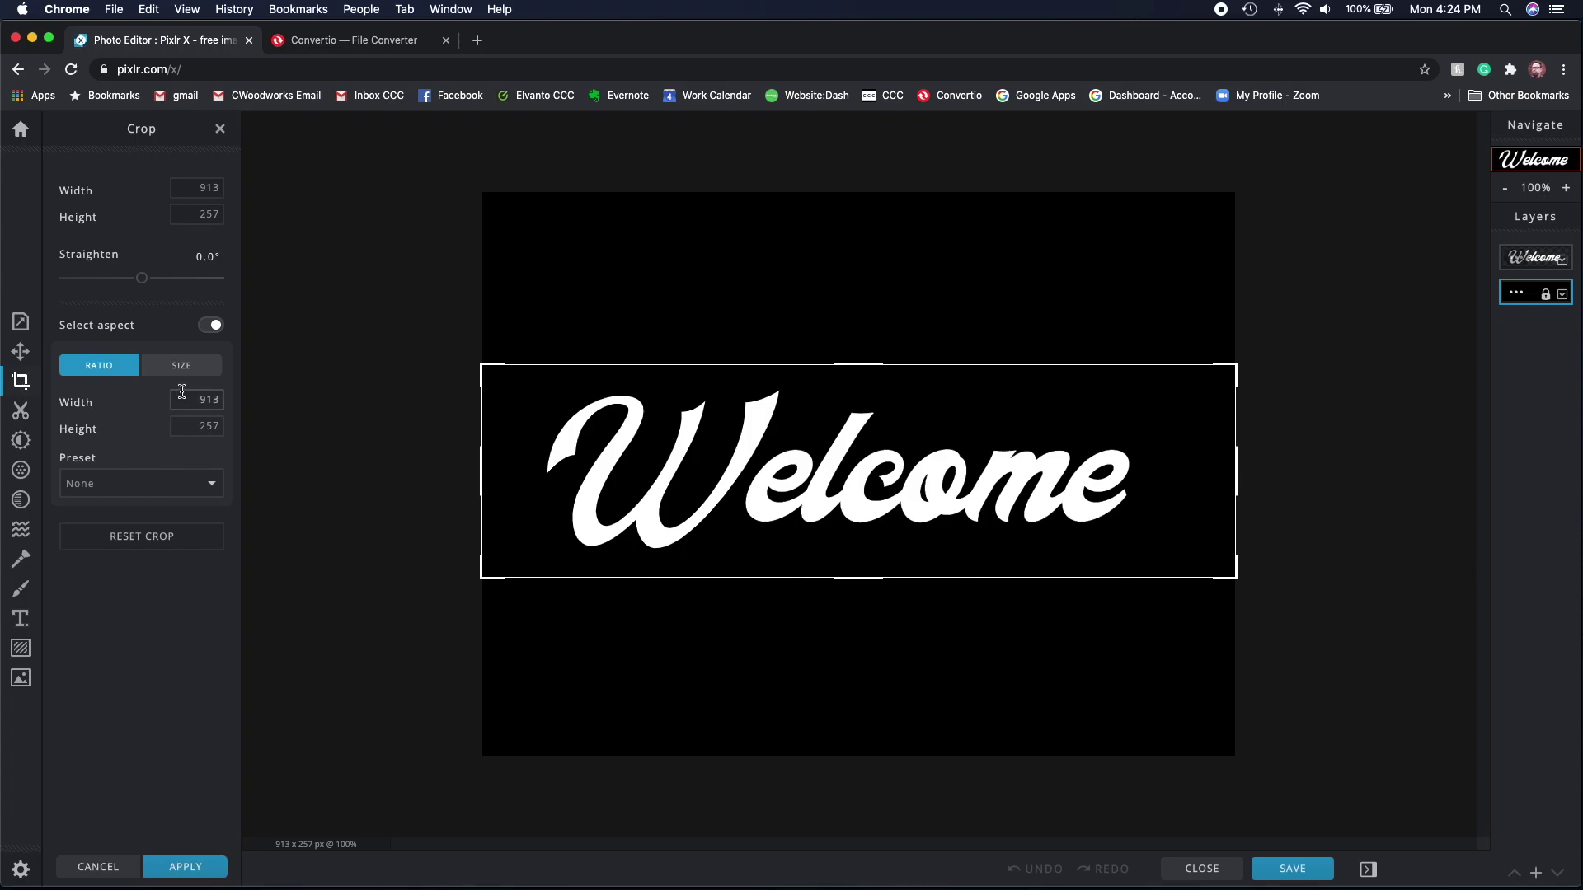
pyautogui.click(148, 484)
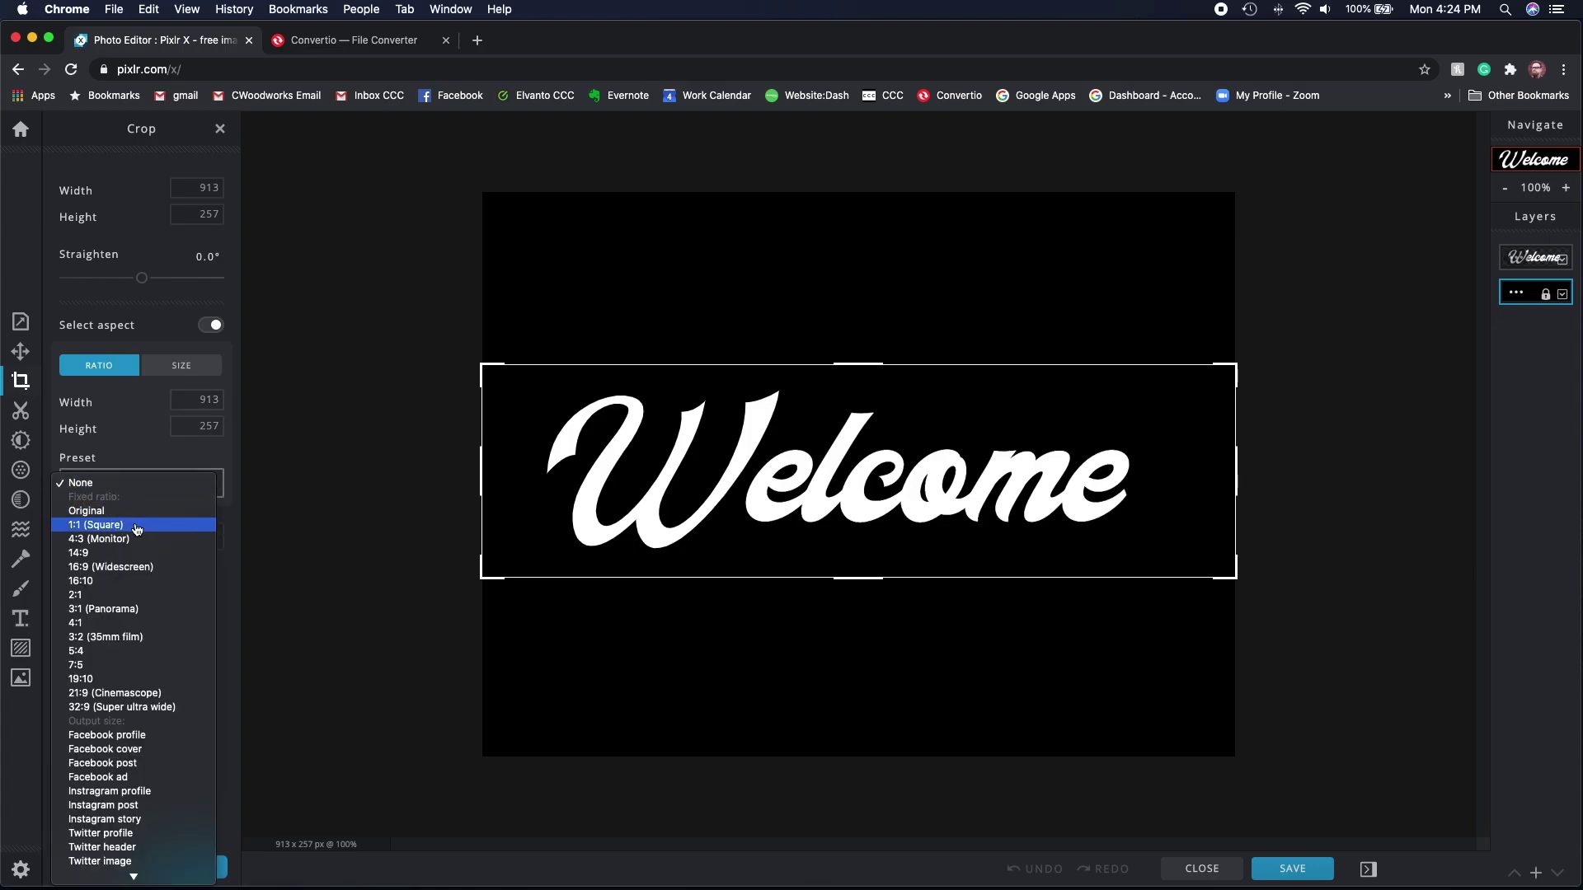
pyautogui.click(142, 568)
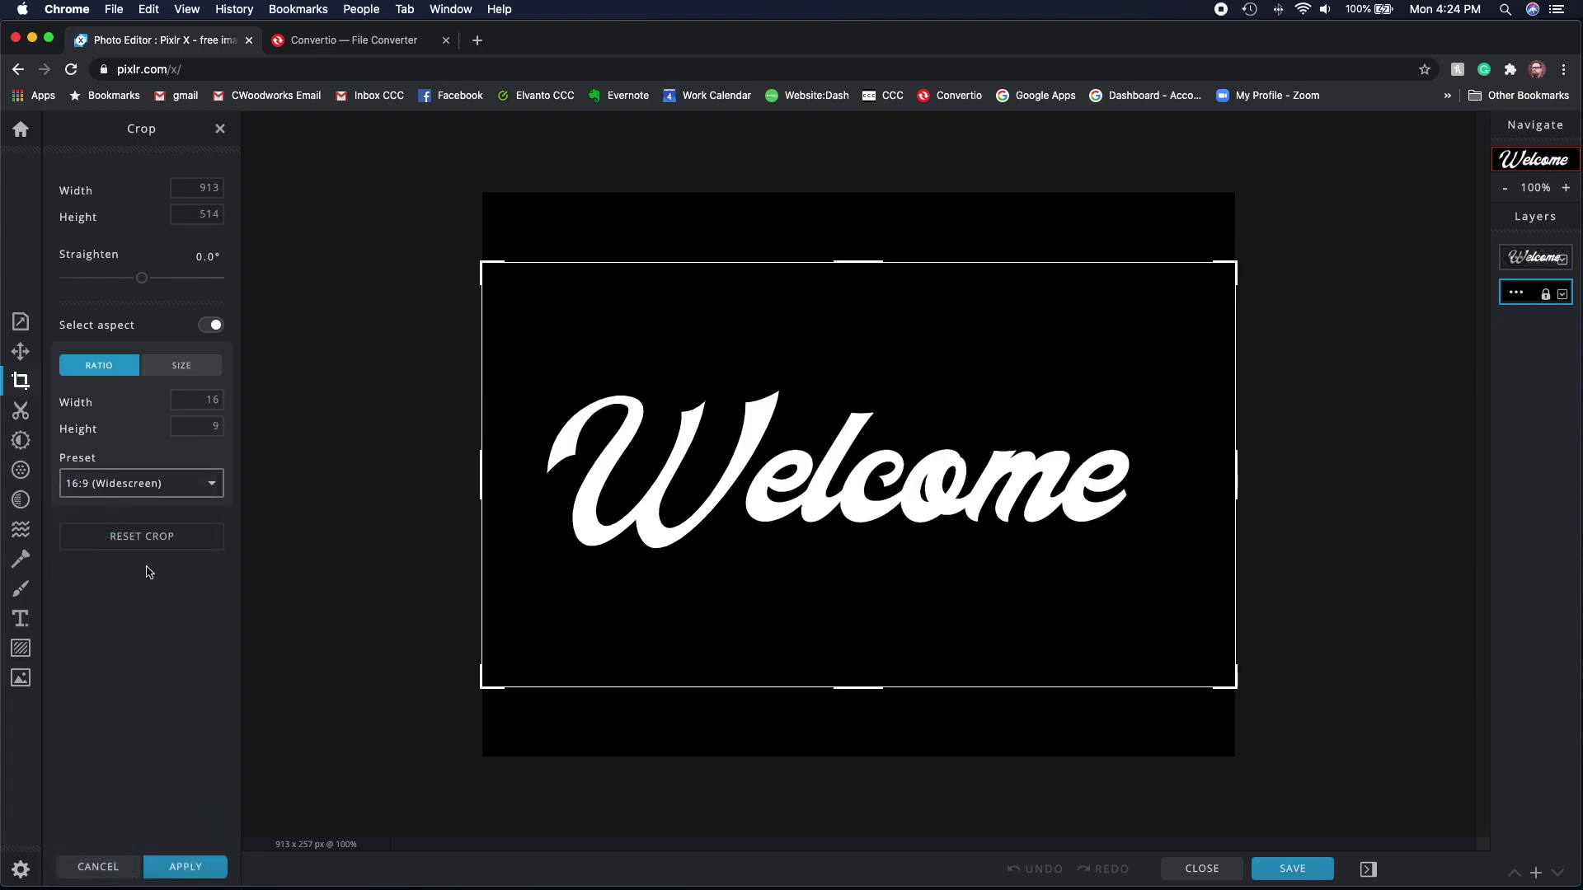
pyautogui.click(167, 482)
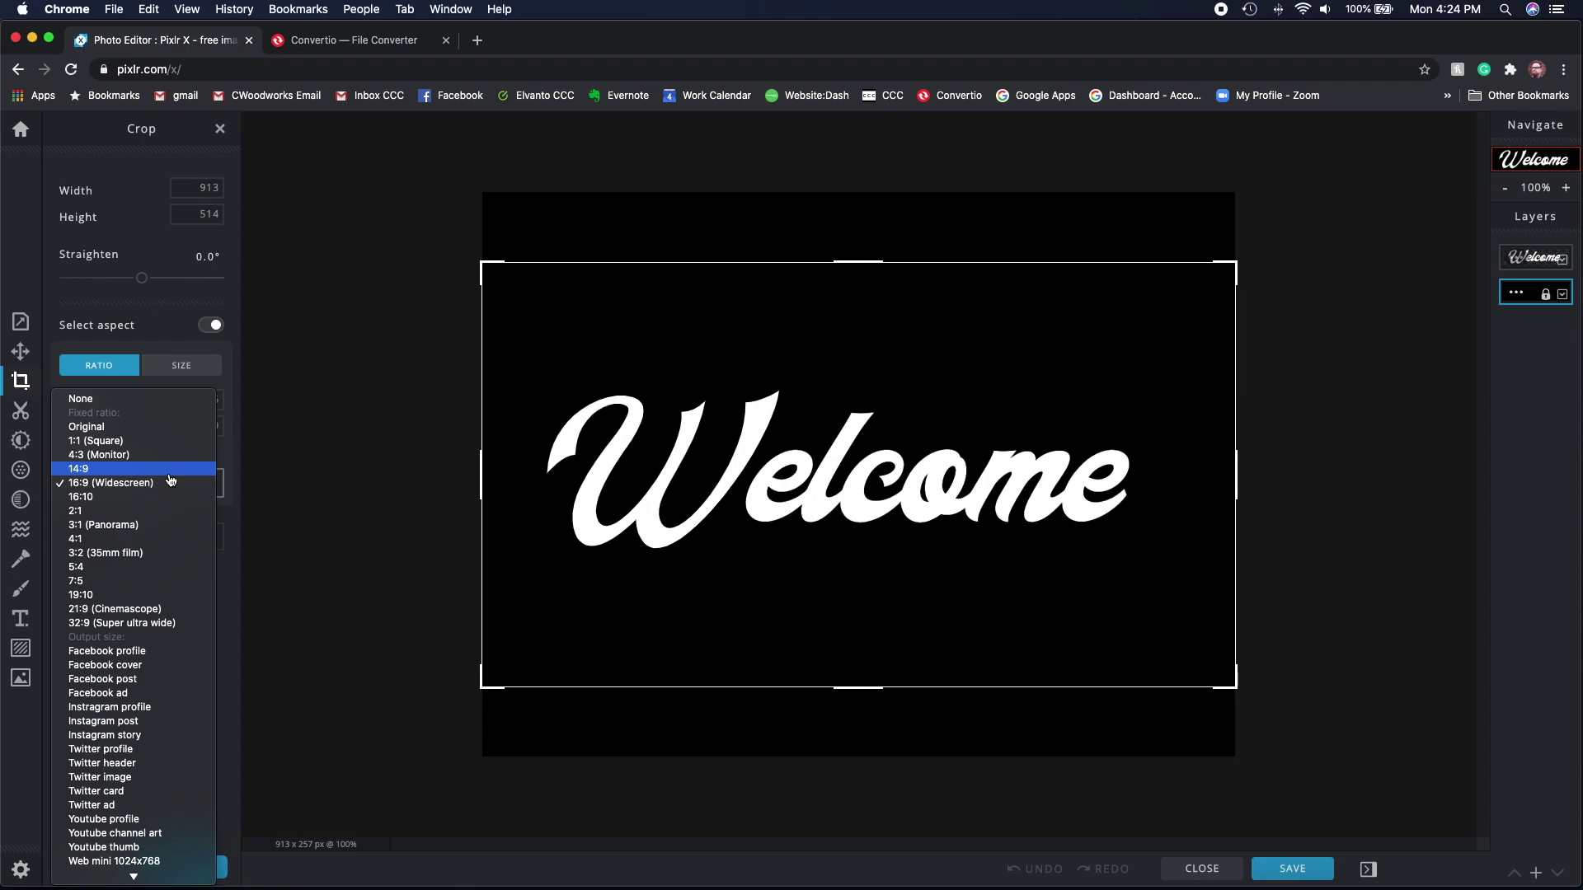
pyautogui.click(135, 625)
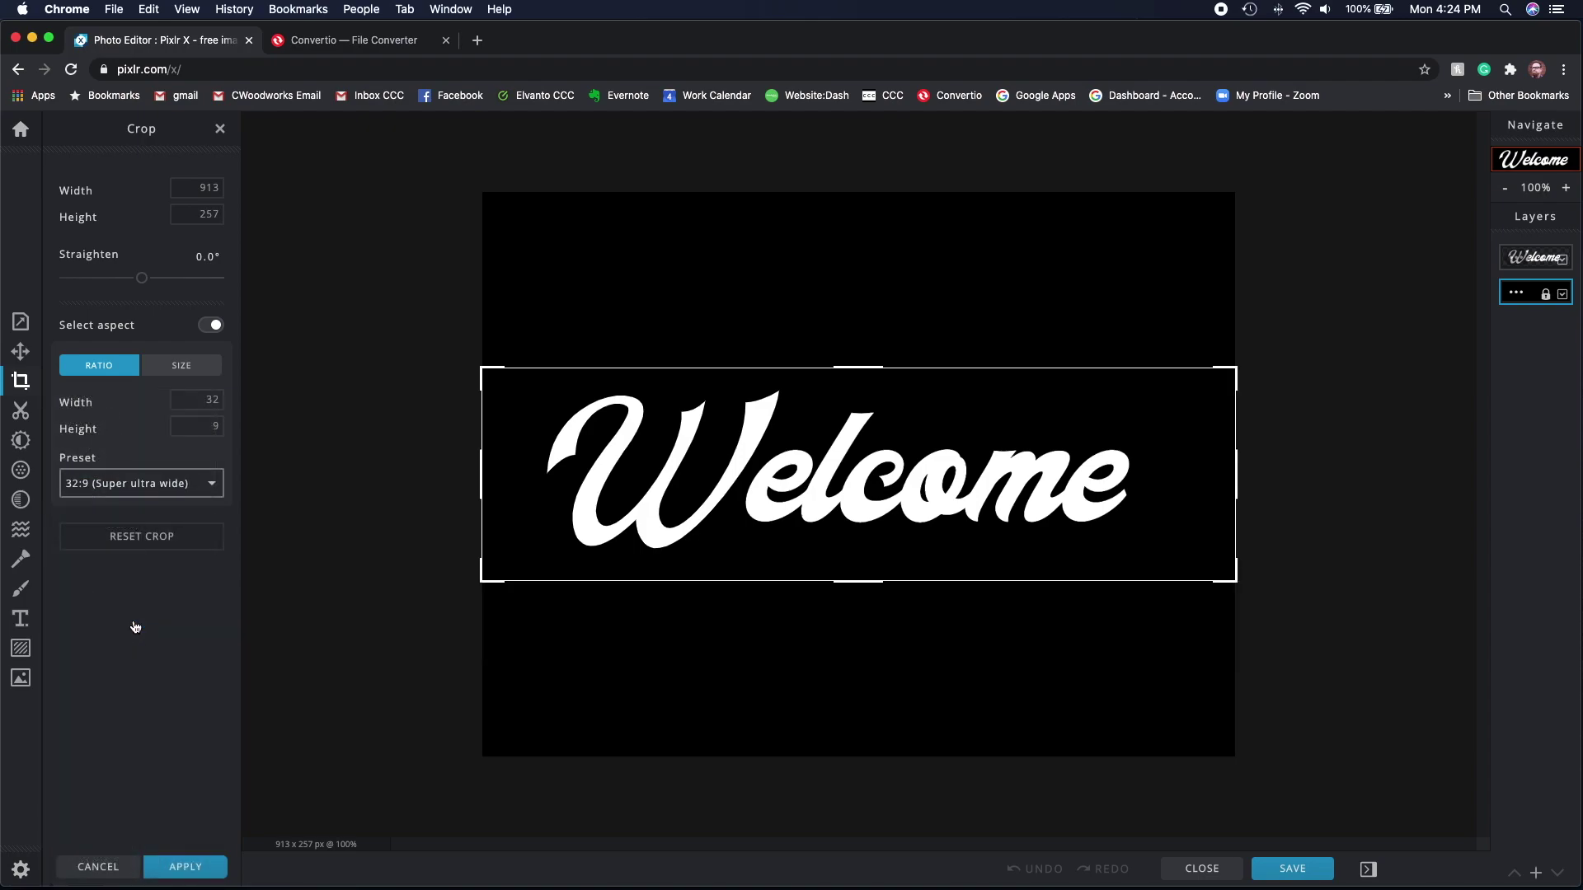
pyautogui.click(197, 867)
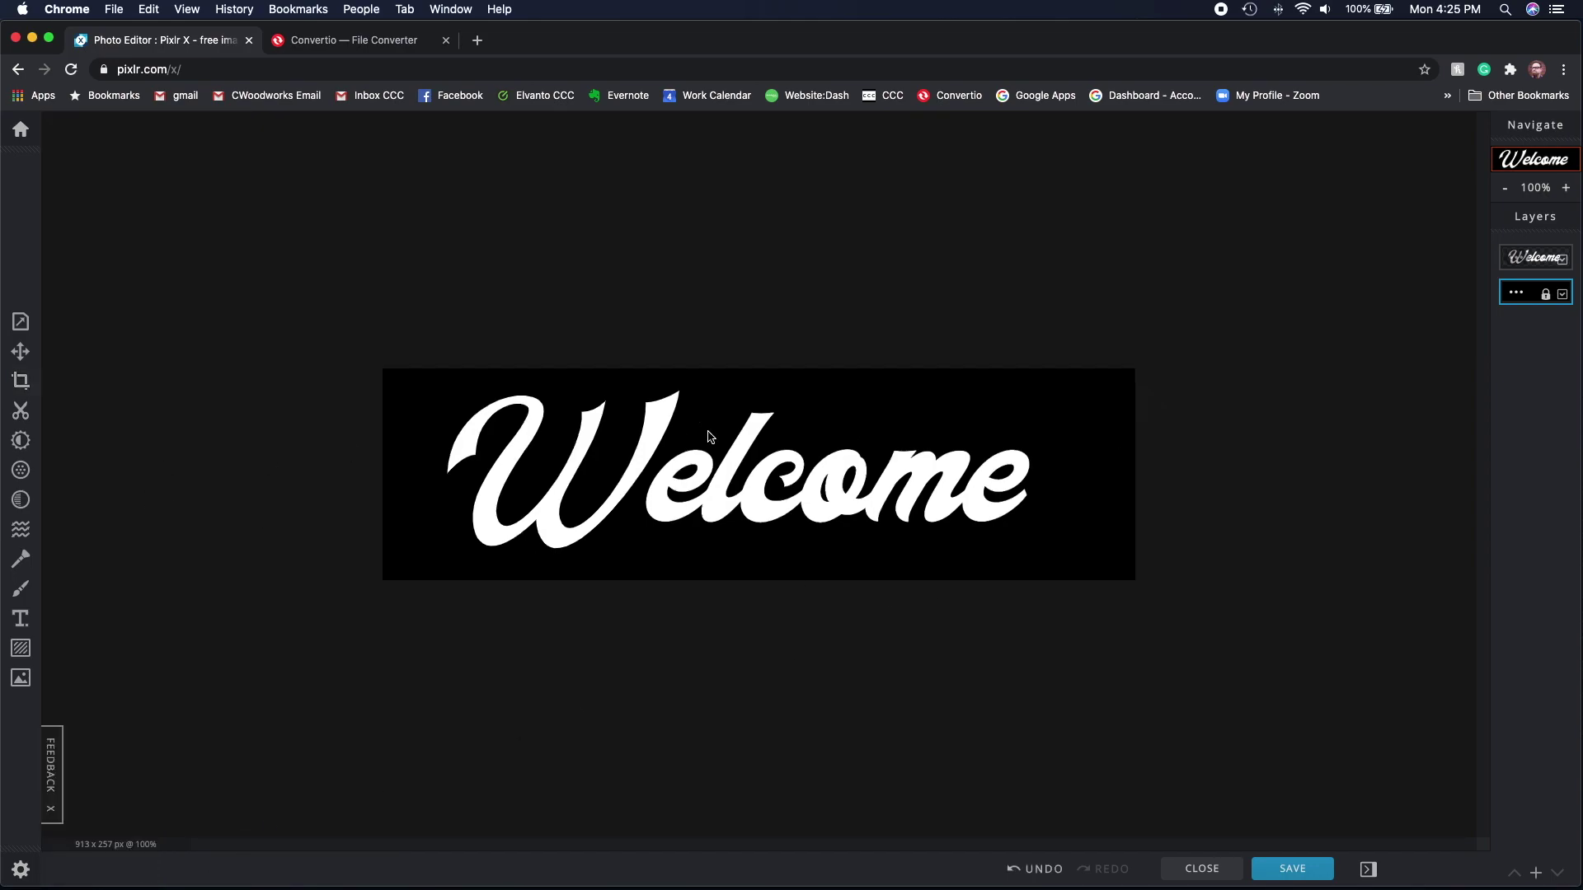
# Preview the Welcome text in REPUBLIKO and Retro vibes, then keep the original script font.
pyautogui.click(21, 618)
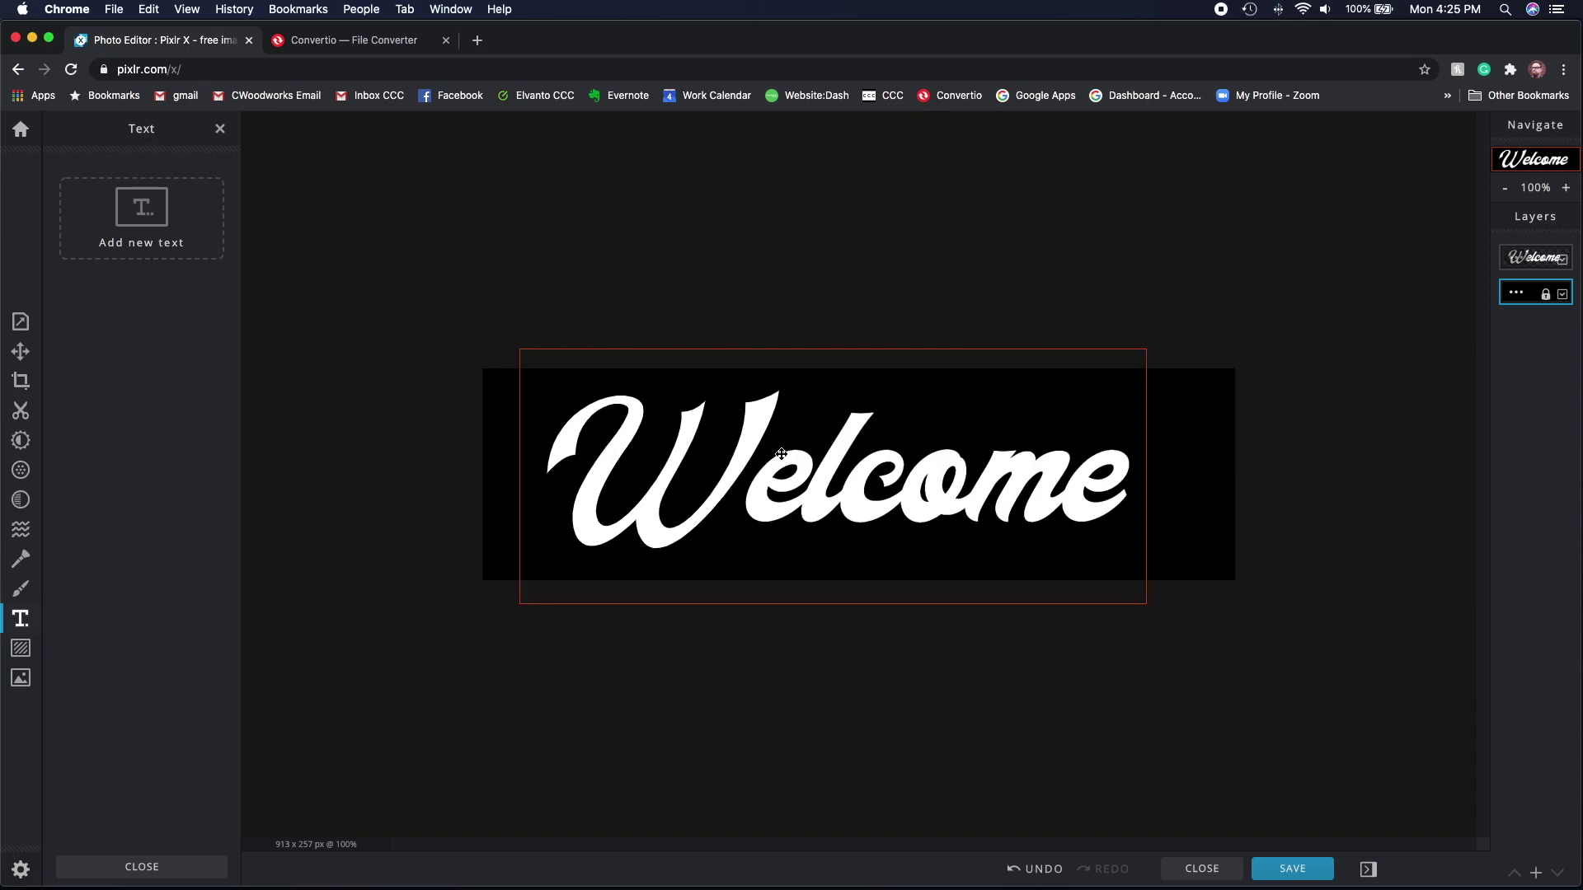
pyautogui.click(782, 455)
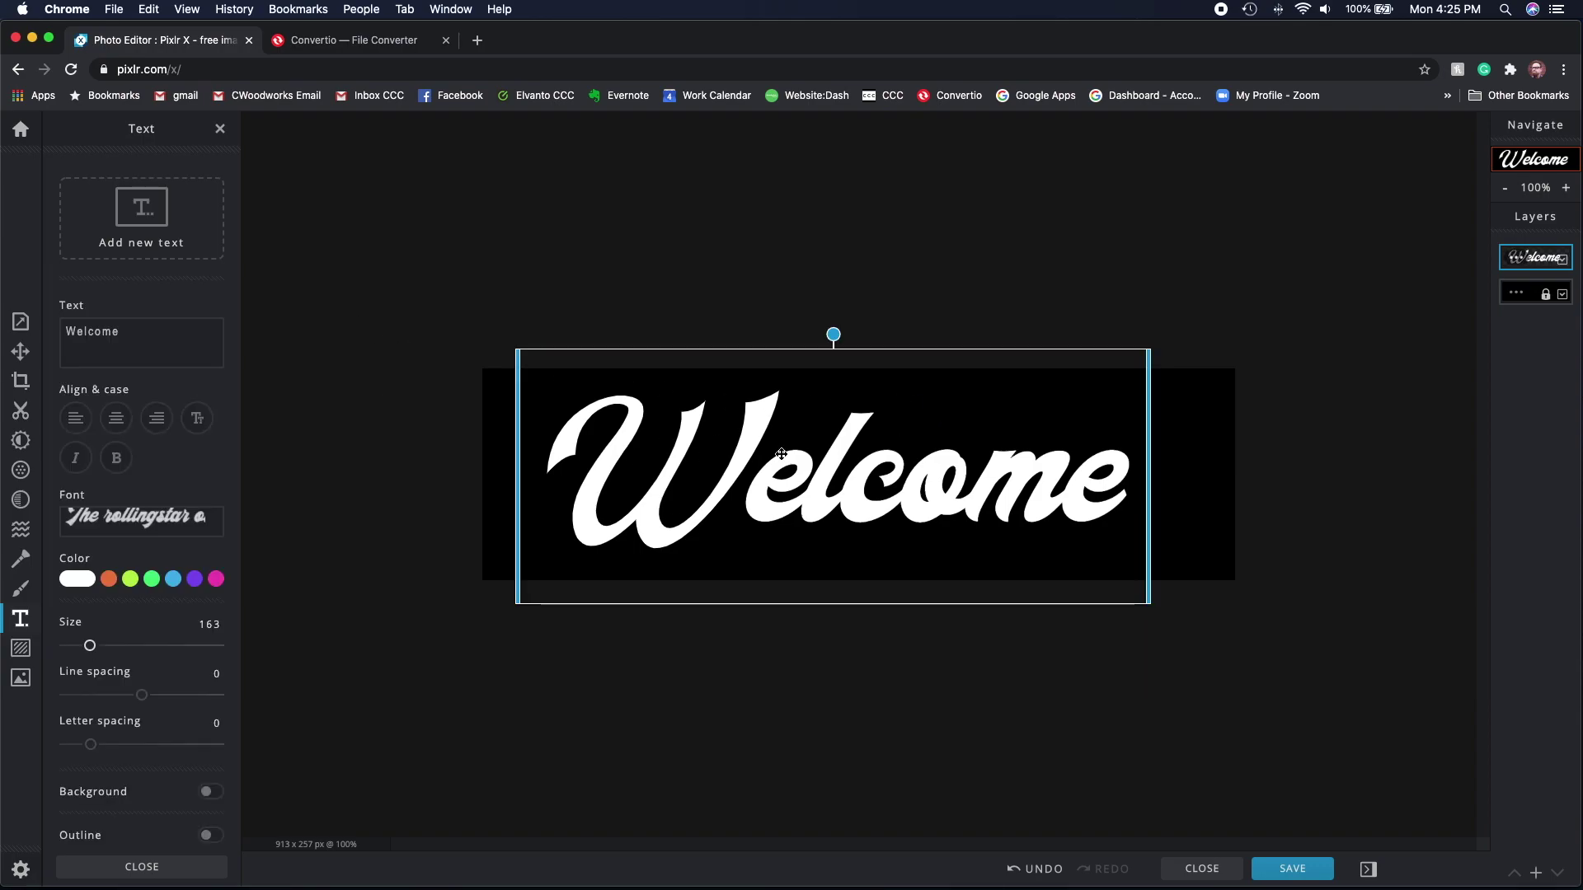
pyautogui.click(175, 528)
pyautogui.click(172, 526)
pyautogui.click(123, 293)
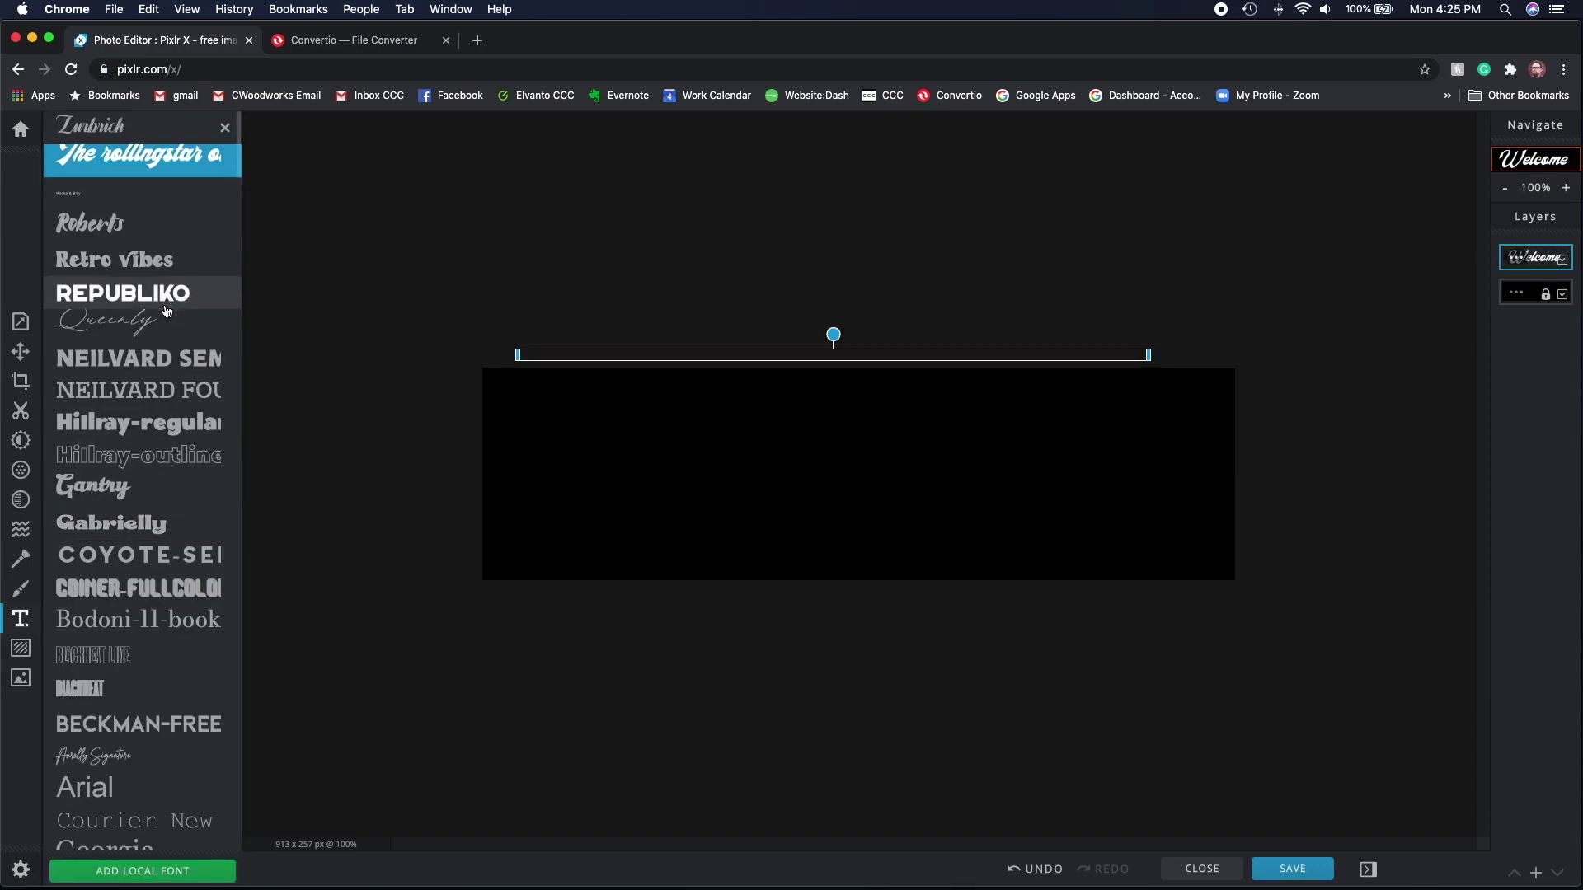
pyautogui.click(142, 273)
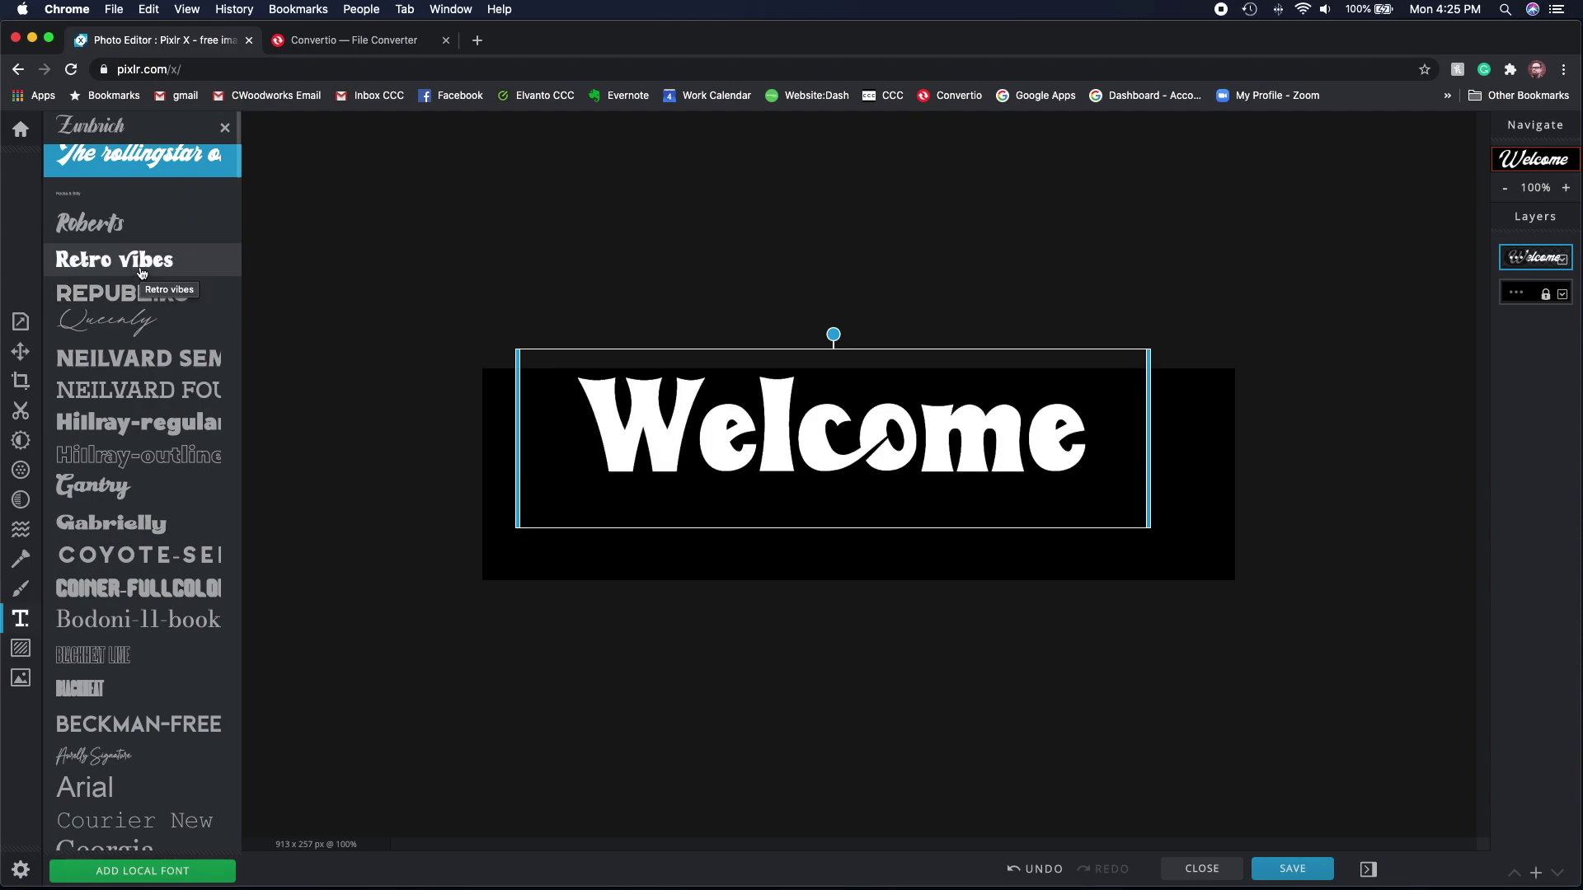
pyautogui.click(141, 294)
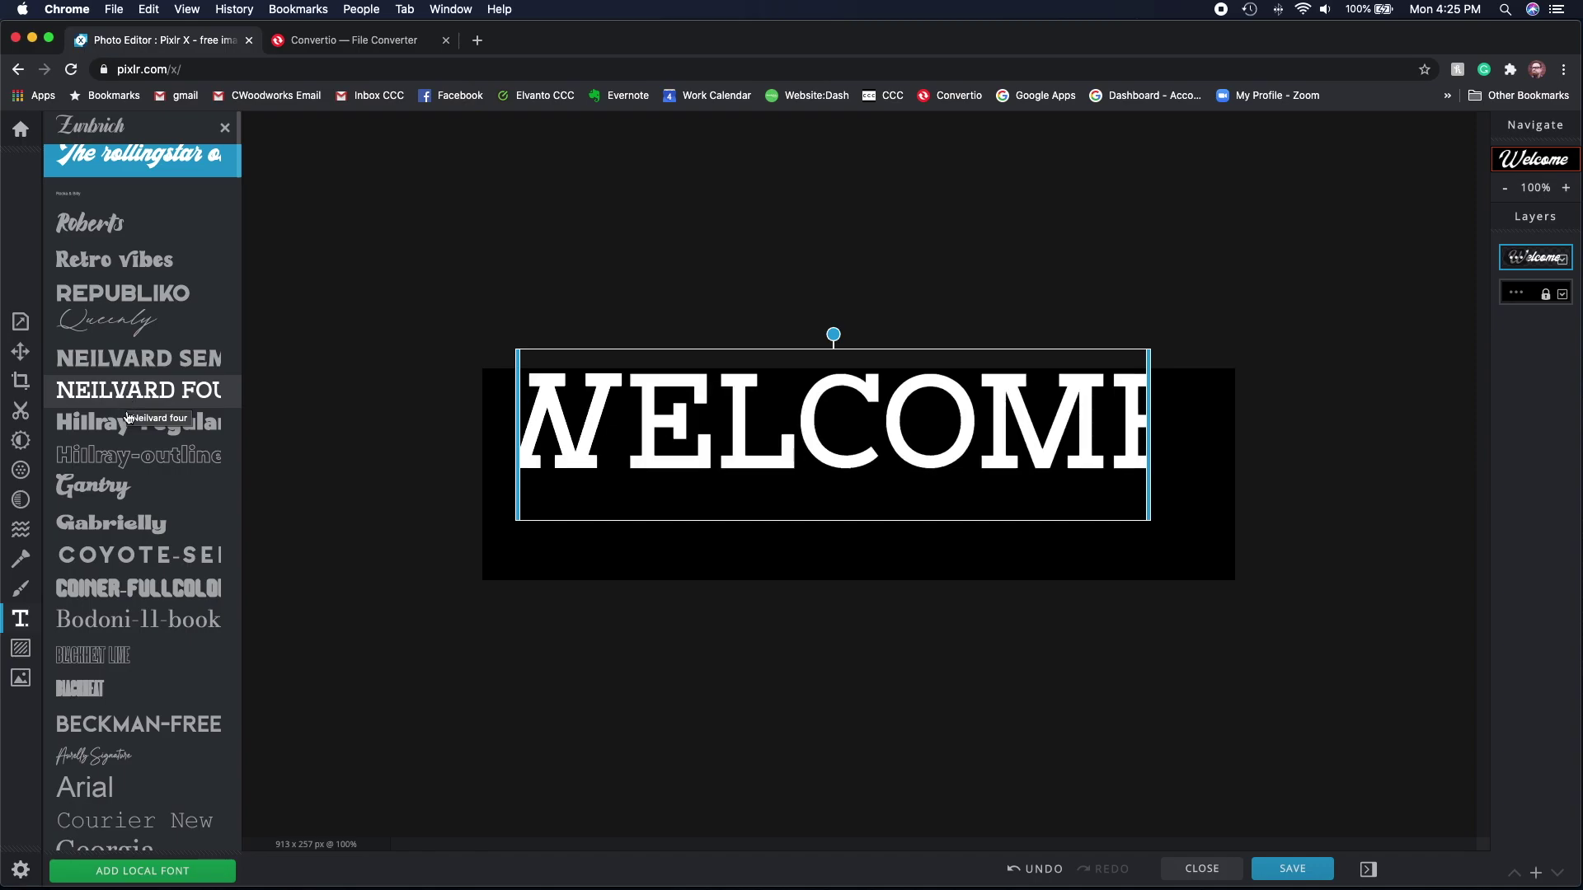
pyautogui.click(149, 159)
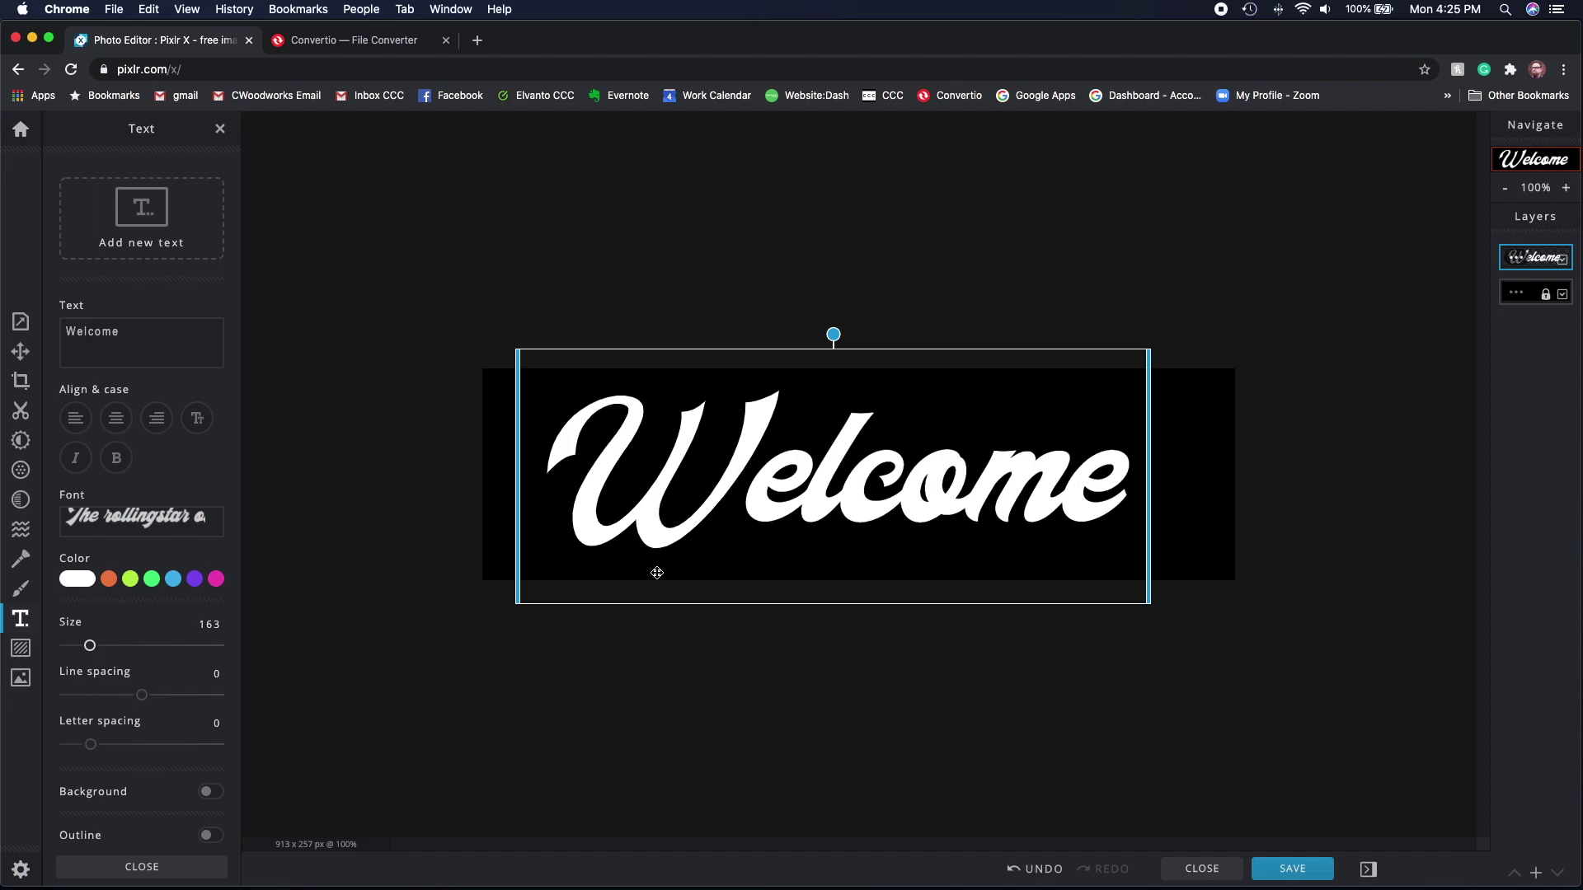
# Centre the Welcome text on the black banner and bring up the Save image dialog.
pyautogui.moveTo(839, 499); pyautogui.dragTo(865, 497)
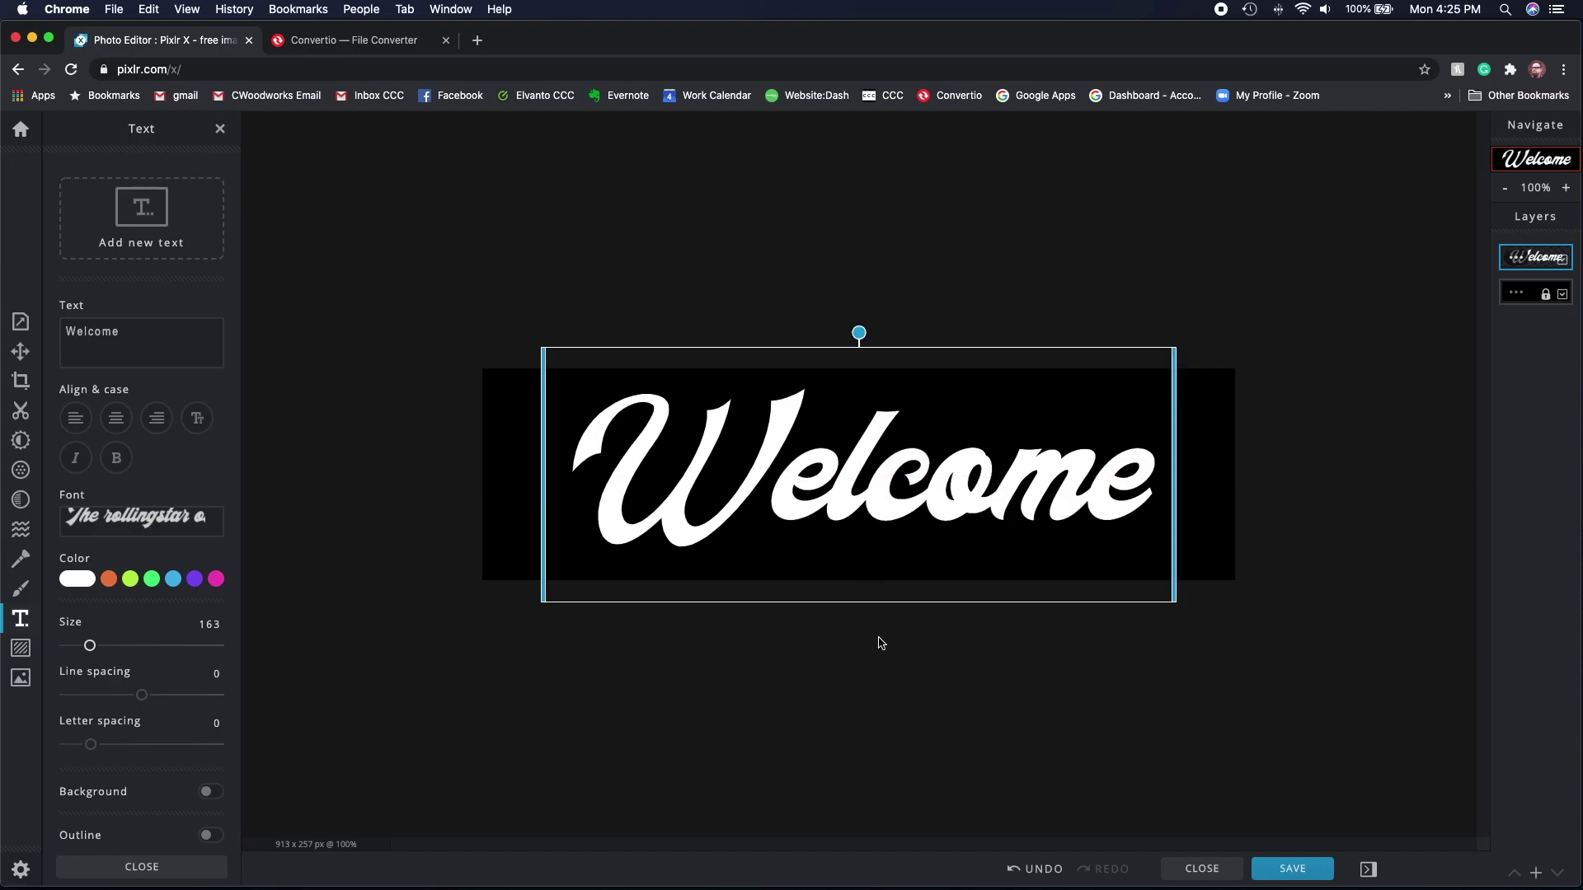
pyautogui.click(880, 643)
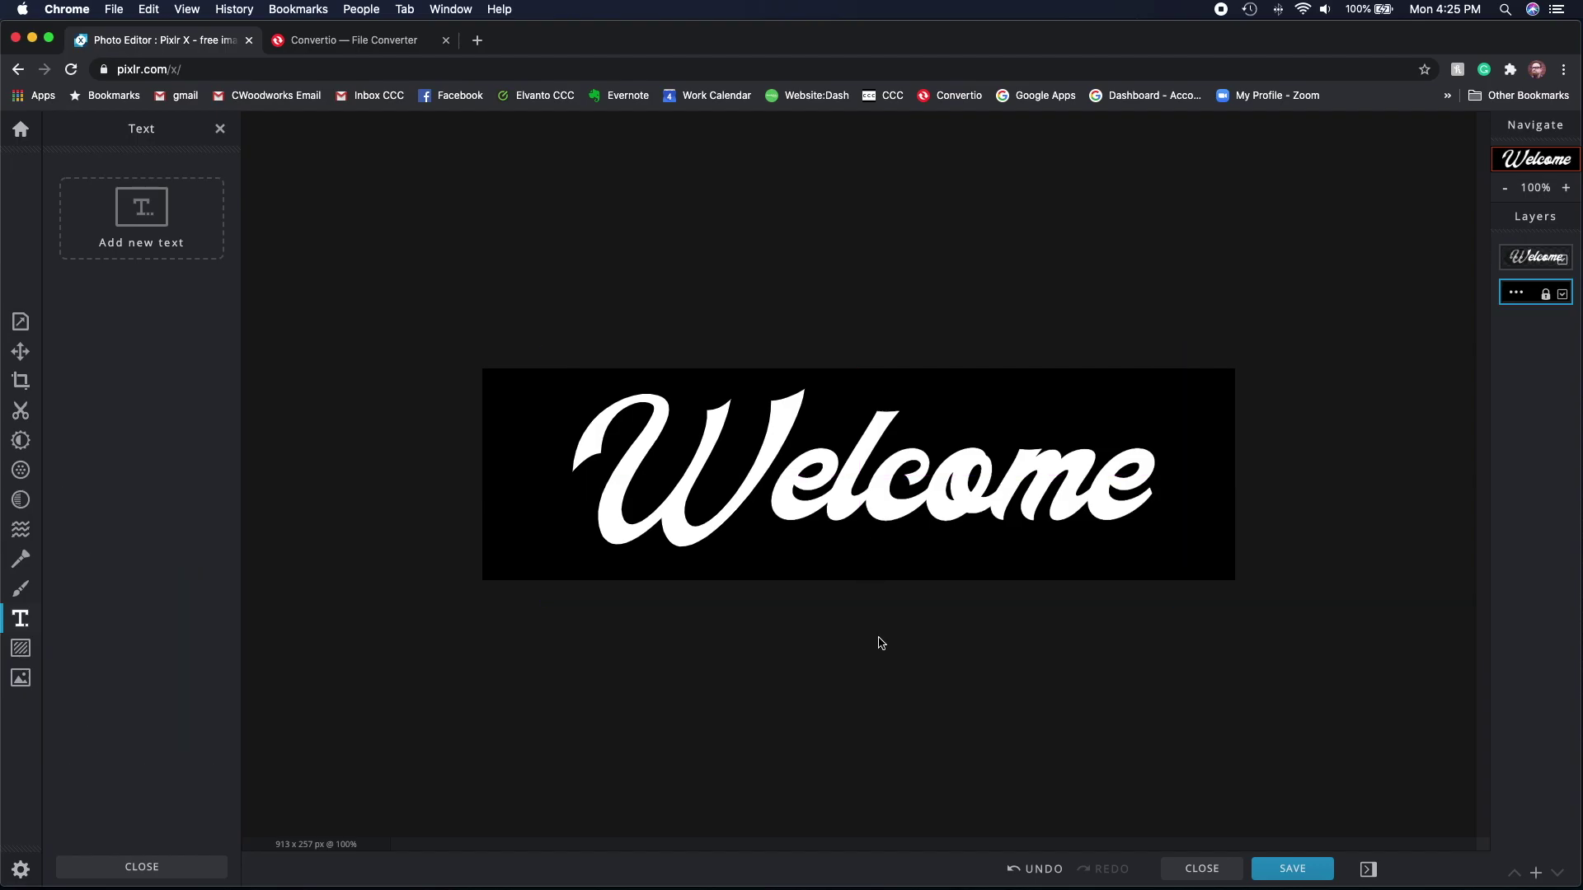
pyautogui.click(1284, 871)
# Download the banner as a 100% quality PNG named 'Welcome PNG'.
pyautogui.moveTo(948, 510); pyautogui.dragTo(1032, 512)
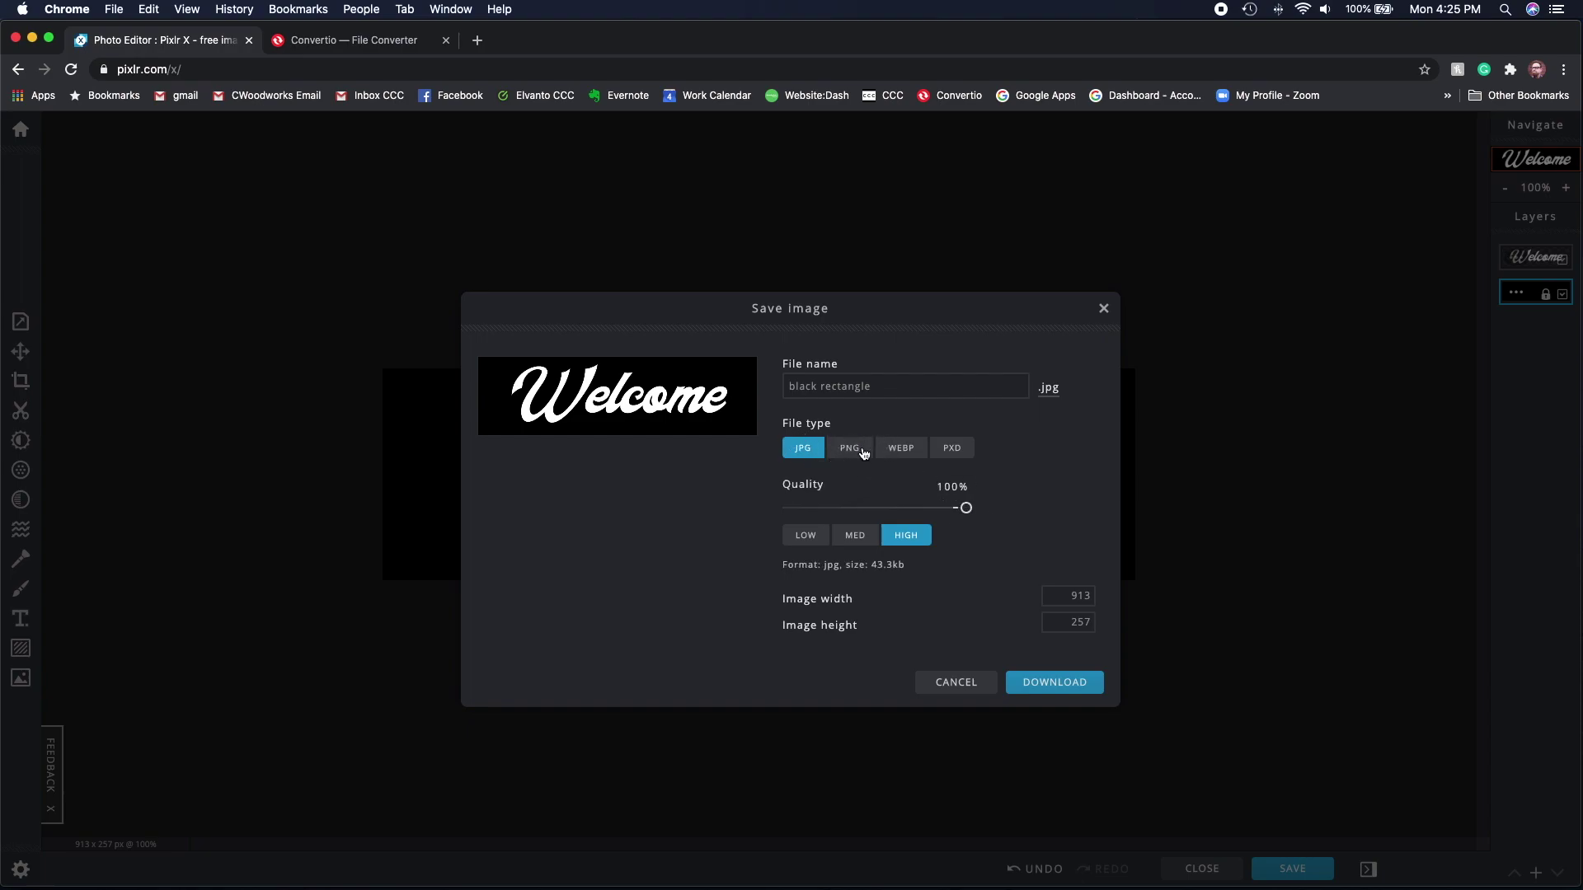
pyautogui.click(845, 453)
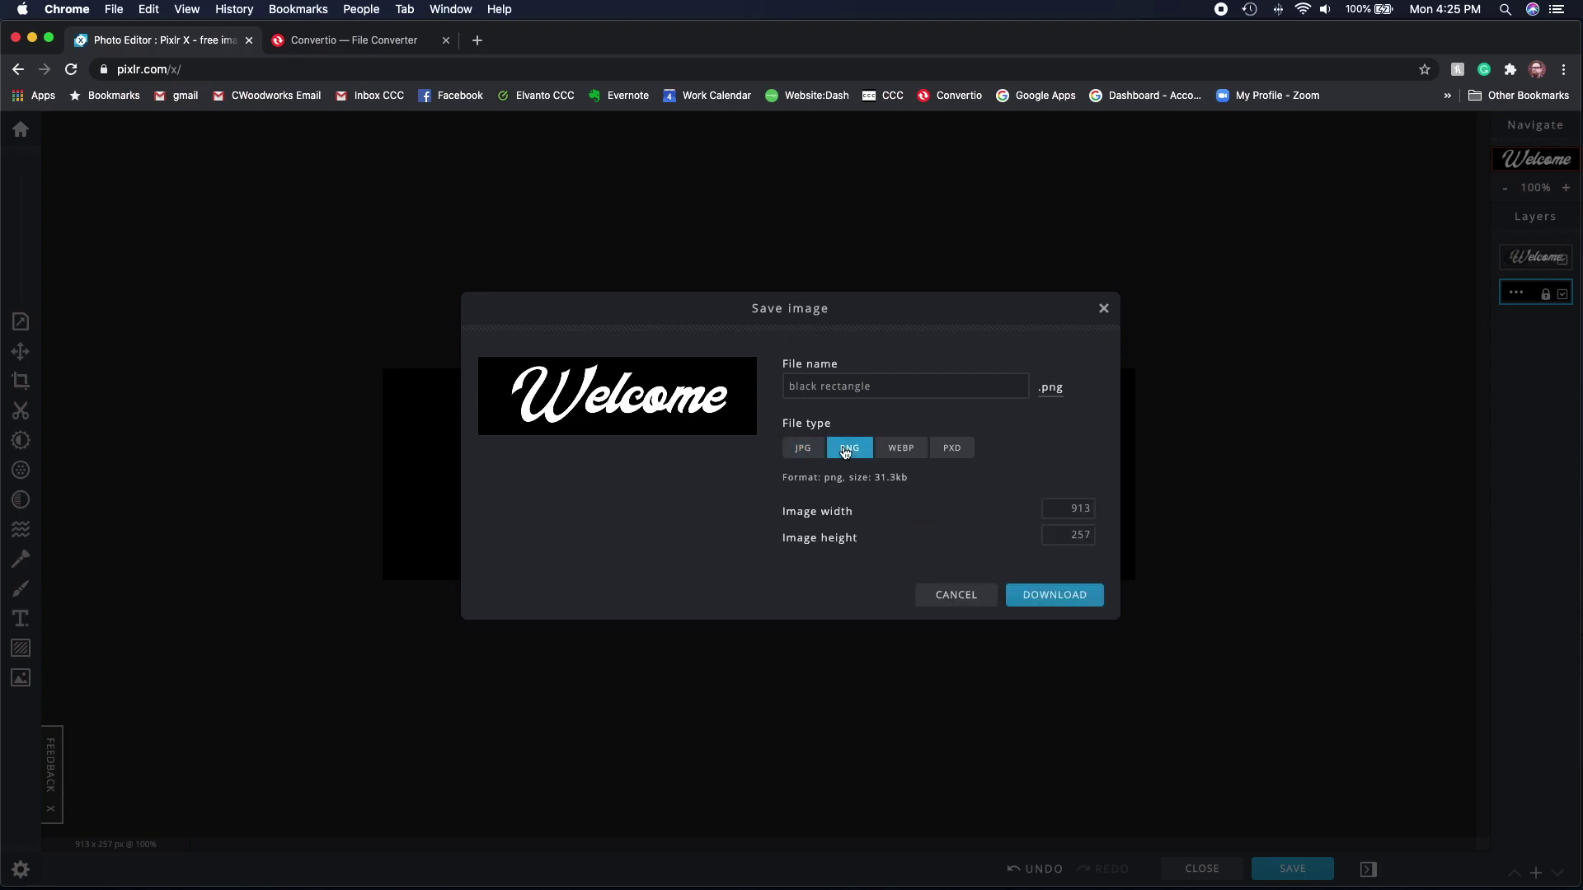
pyautogui.tripleClick(888, 383)
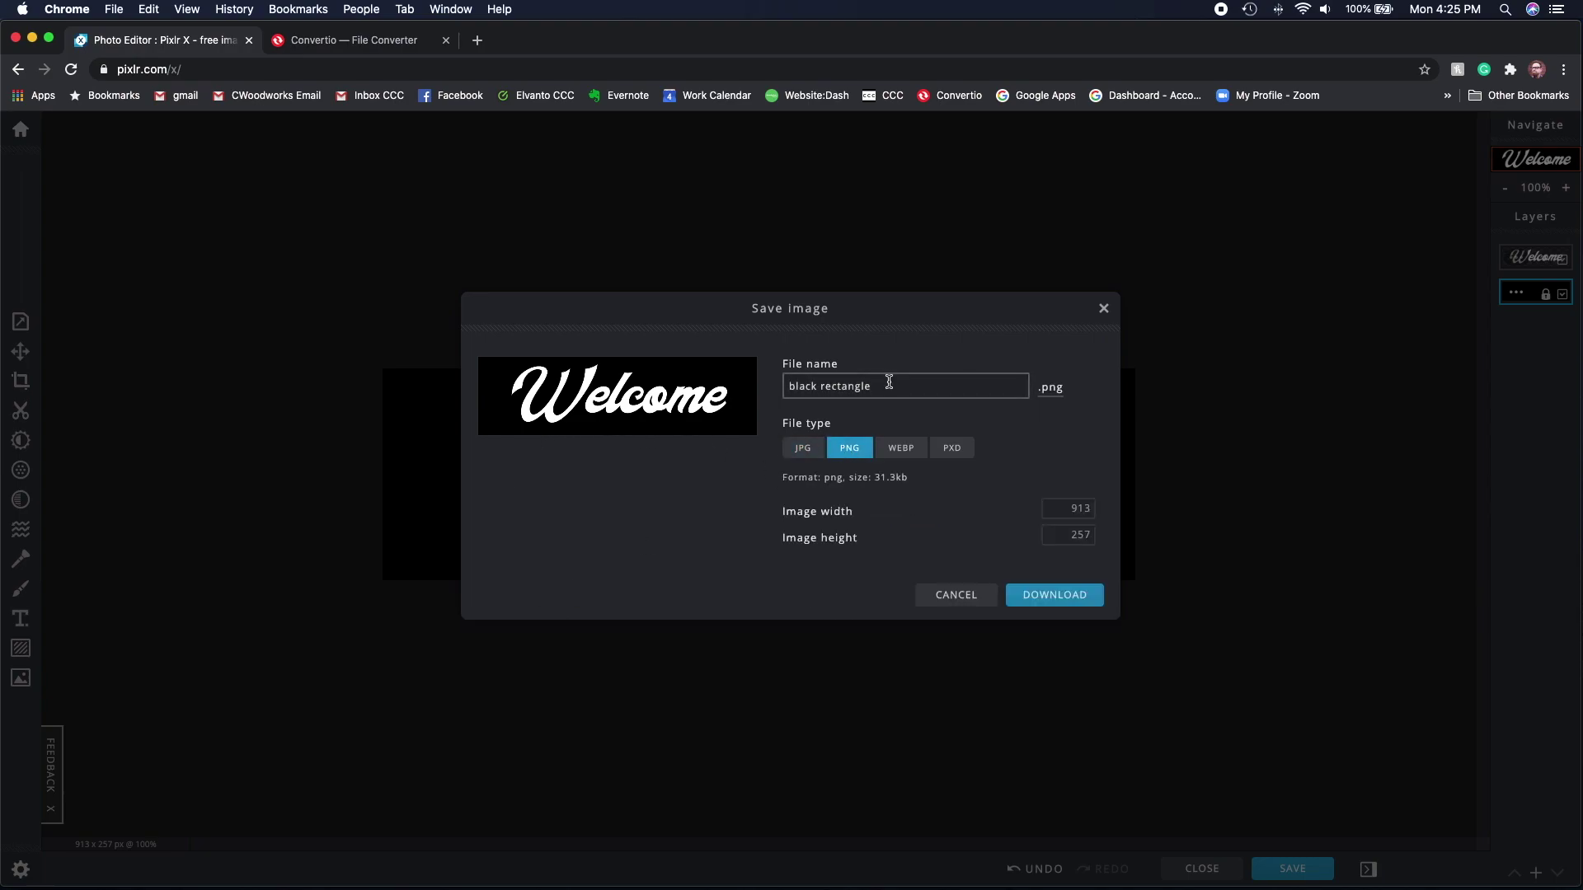
pyautogui.write('Welcome PNG')
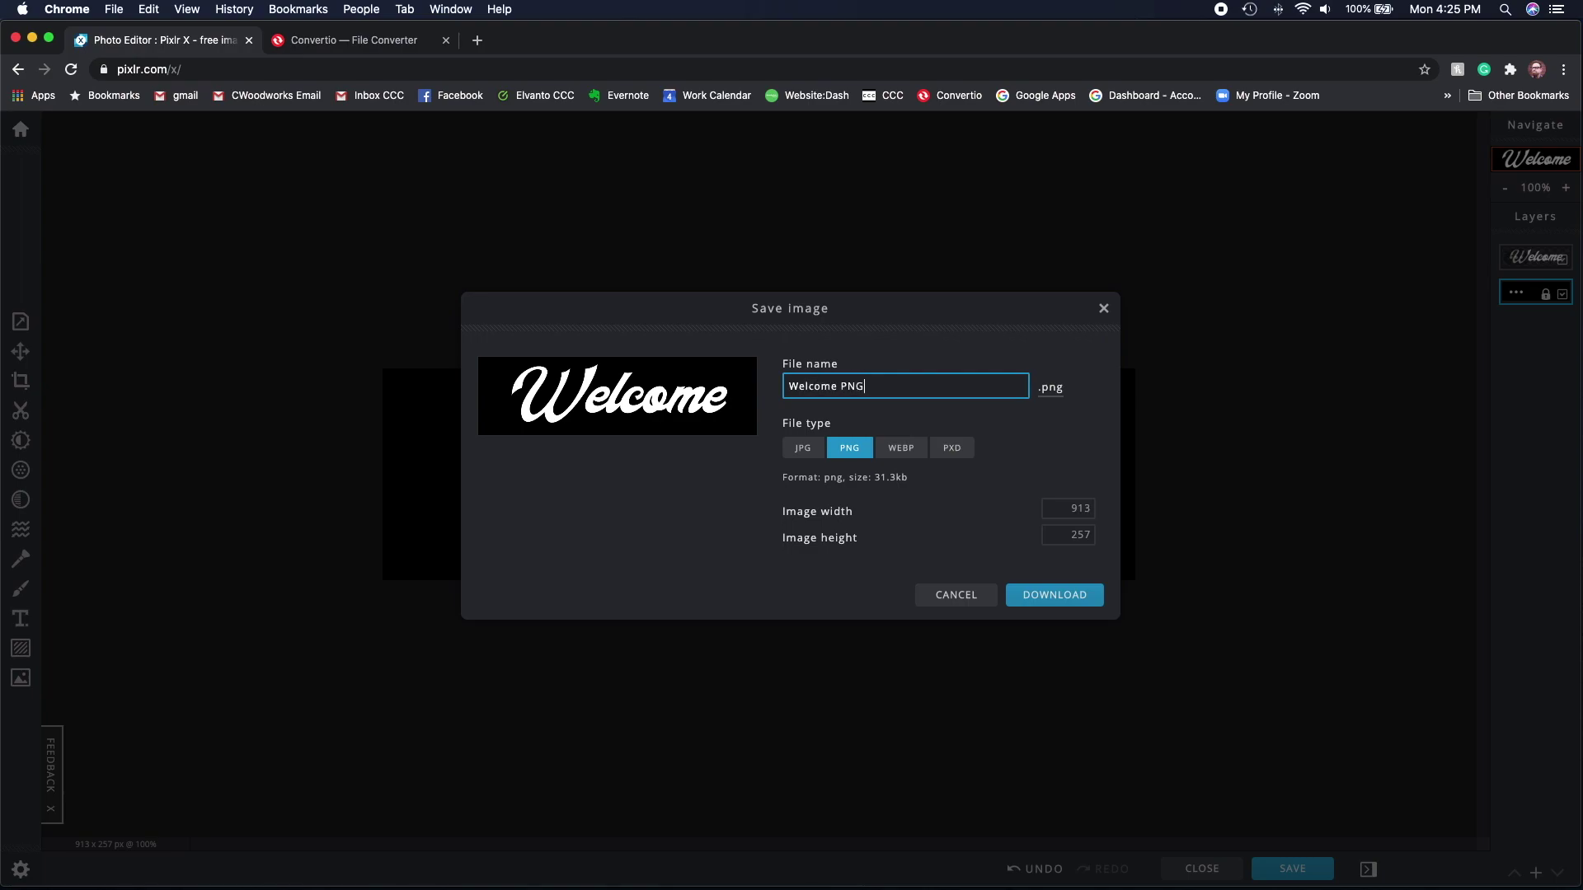
pyautogui.click(1058, 595)
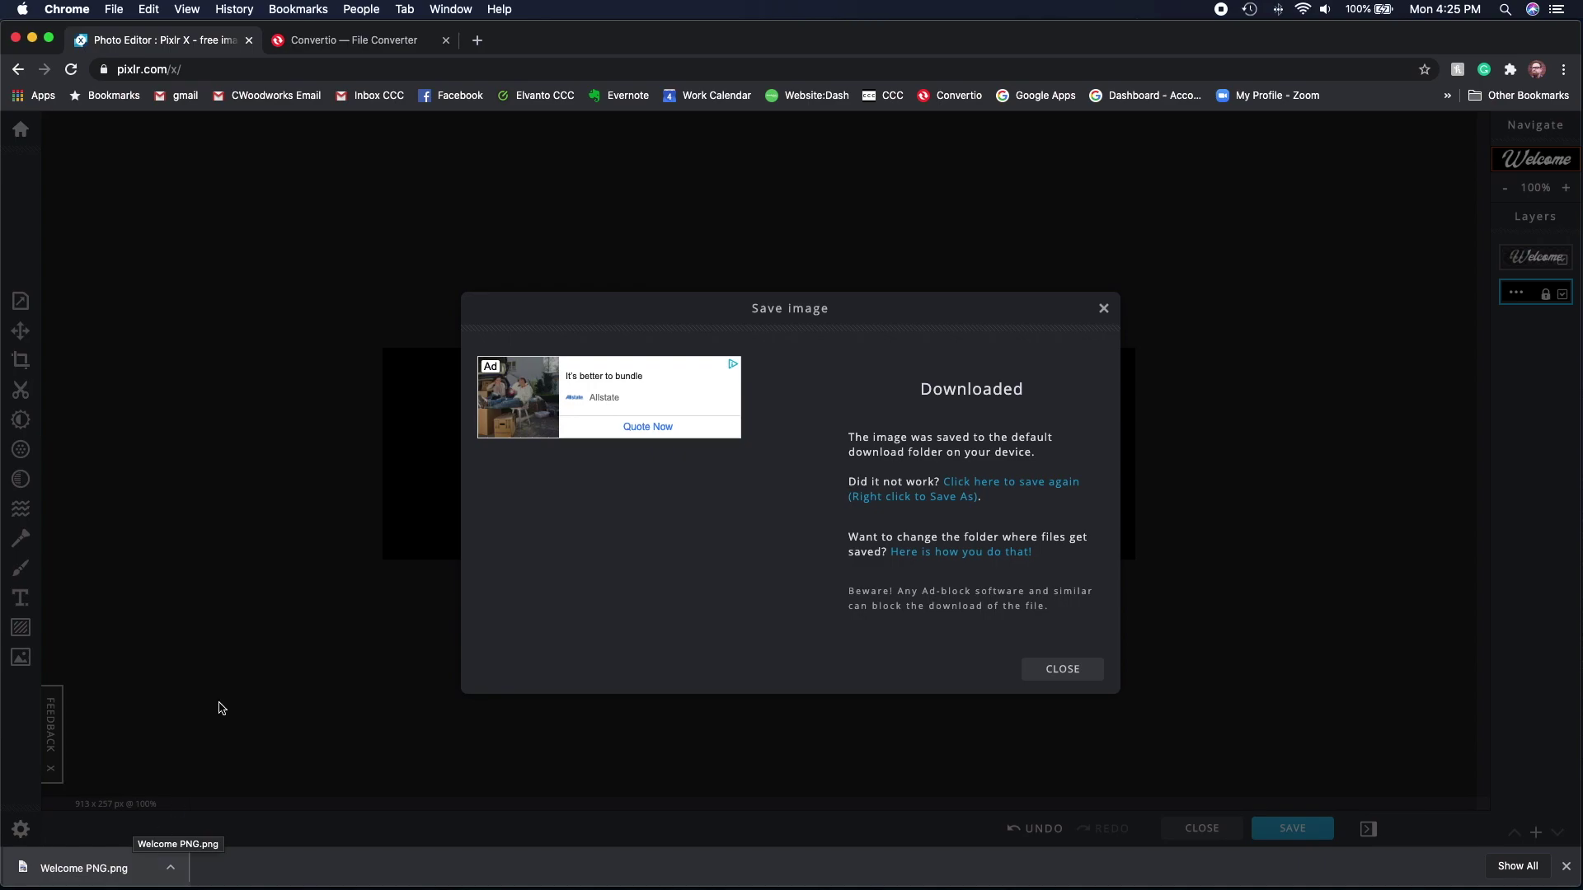
# Upload Welcome PNG.png from the Downloads folder, sorted by date added, into Convertio.
pyautogui.click(353, 41)
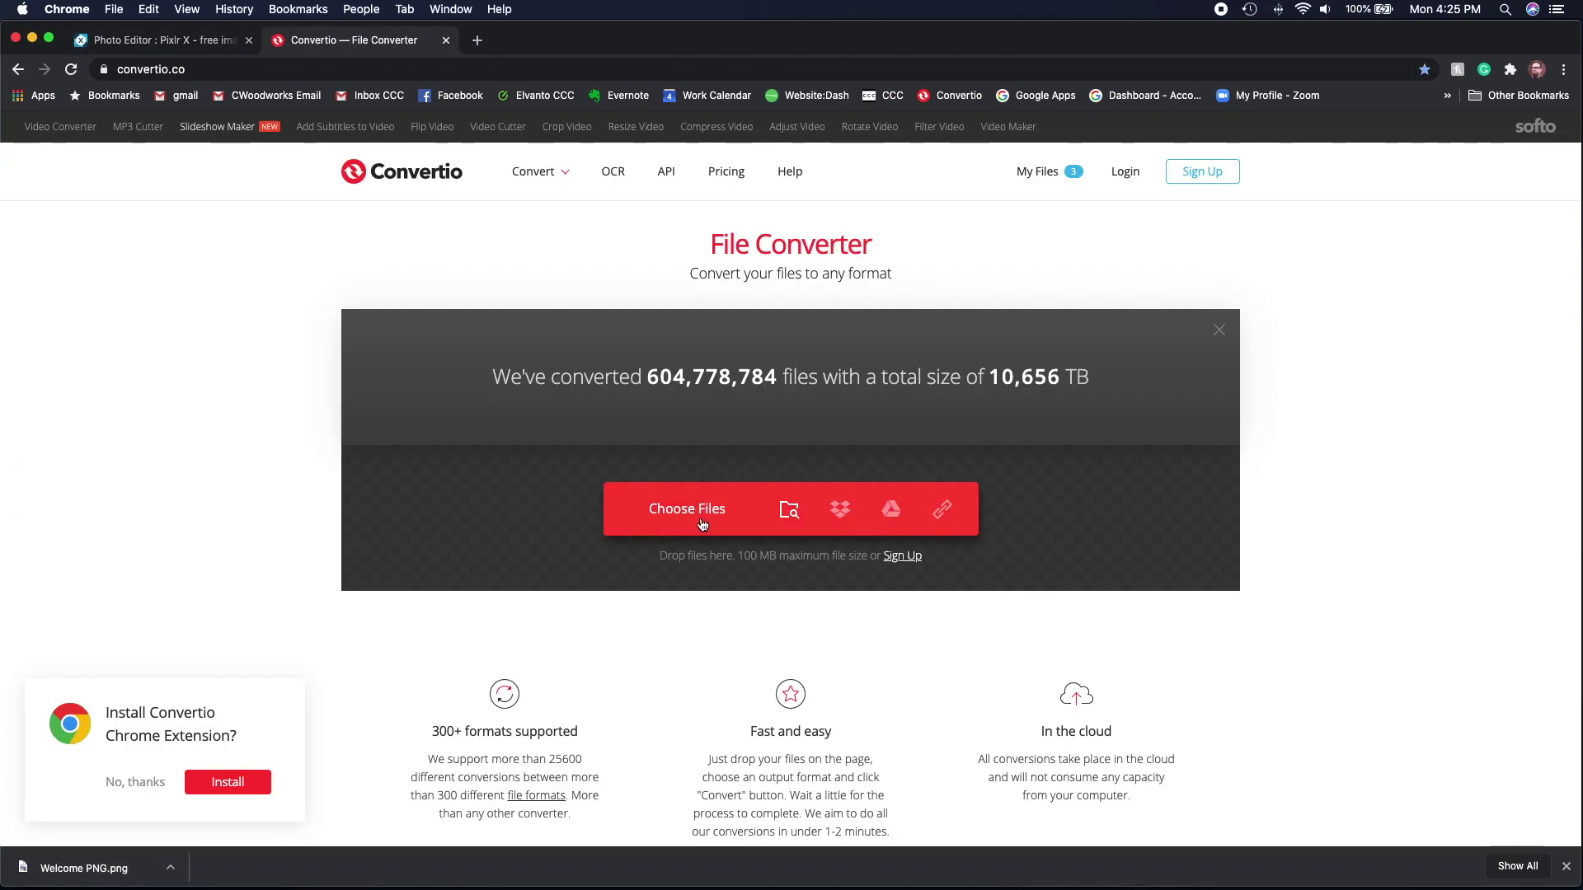
pyautogui.click(674, 511)
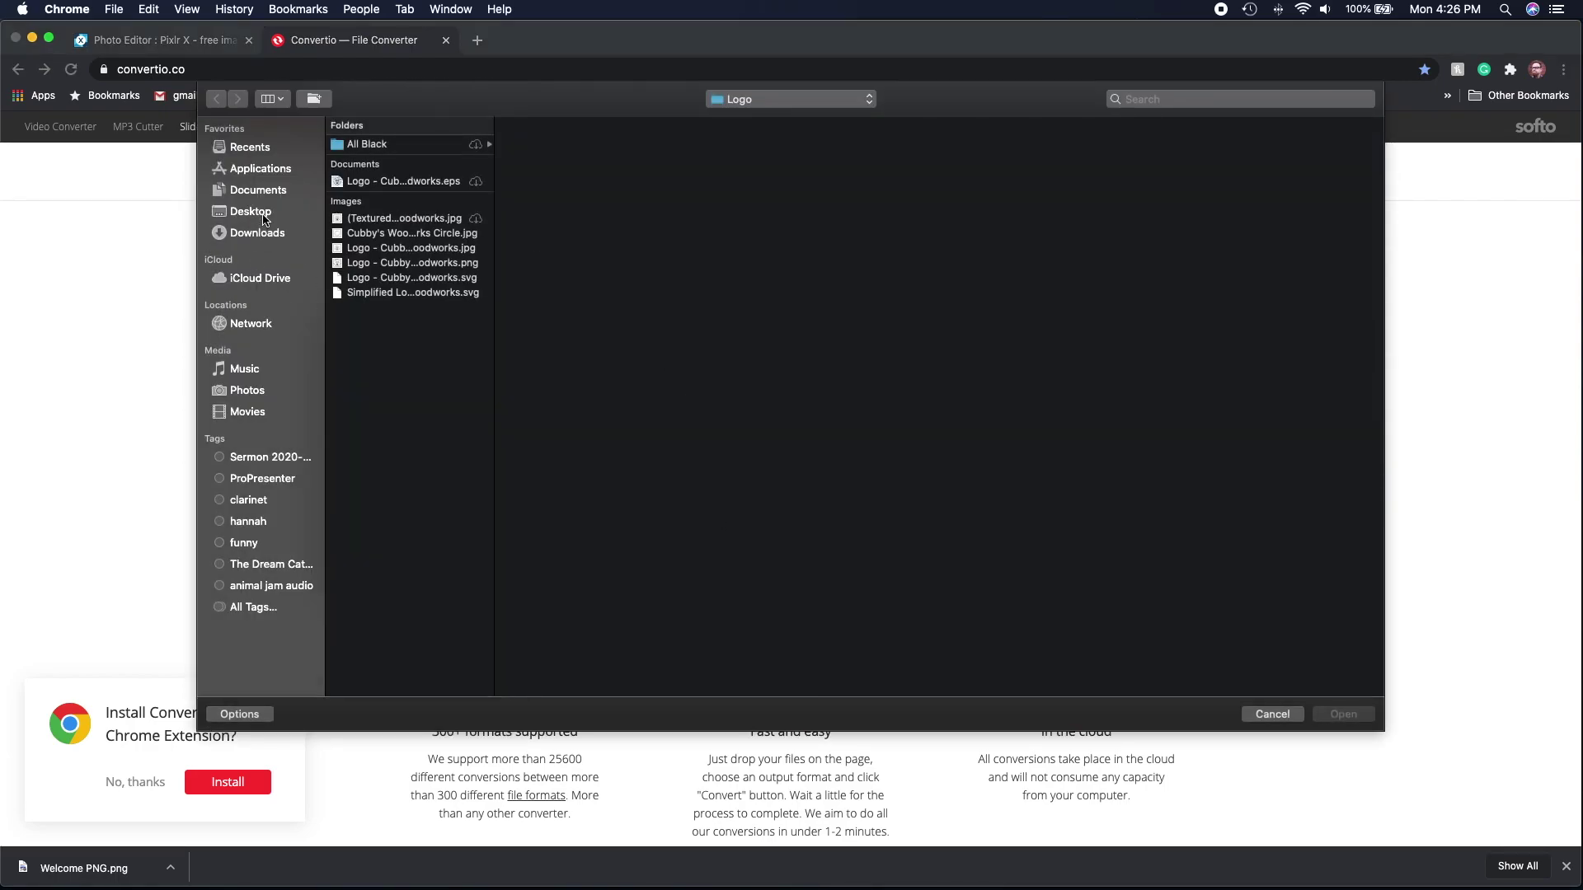
pyautogui.click(263, 216)
pyautogui.click(260, 232)
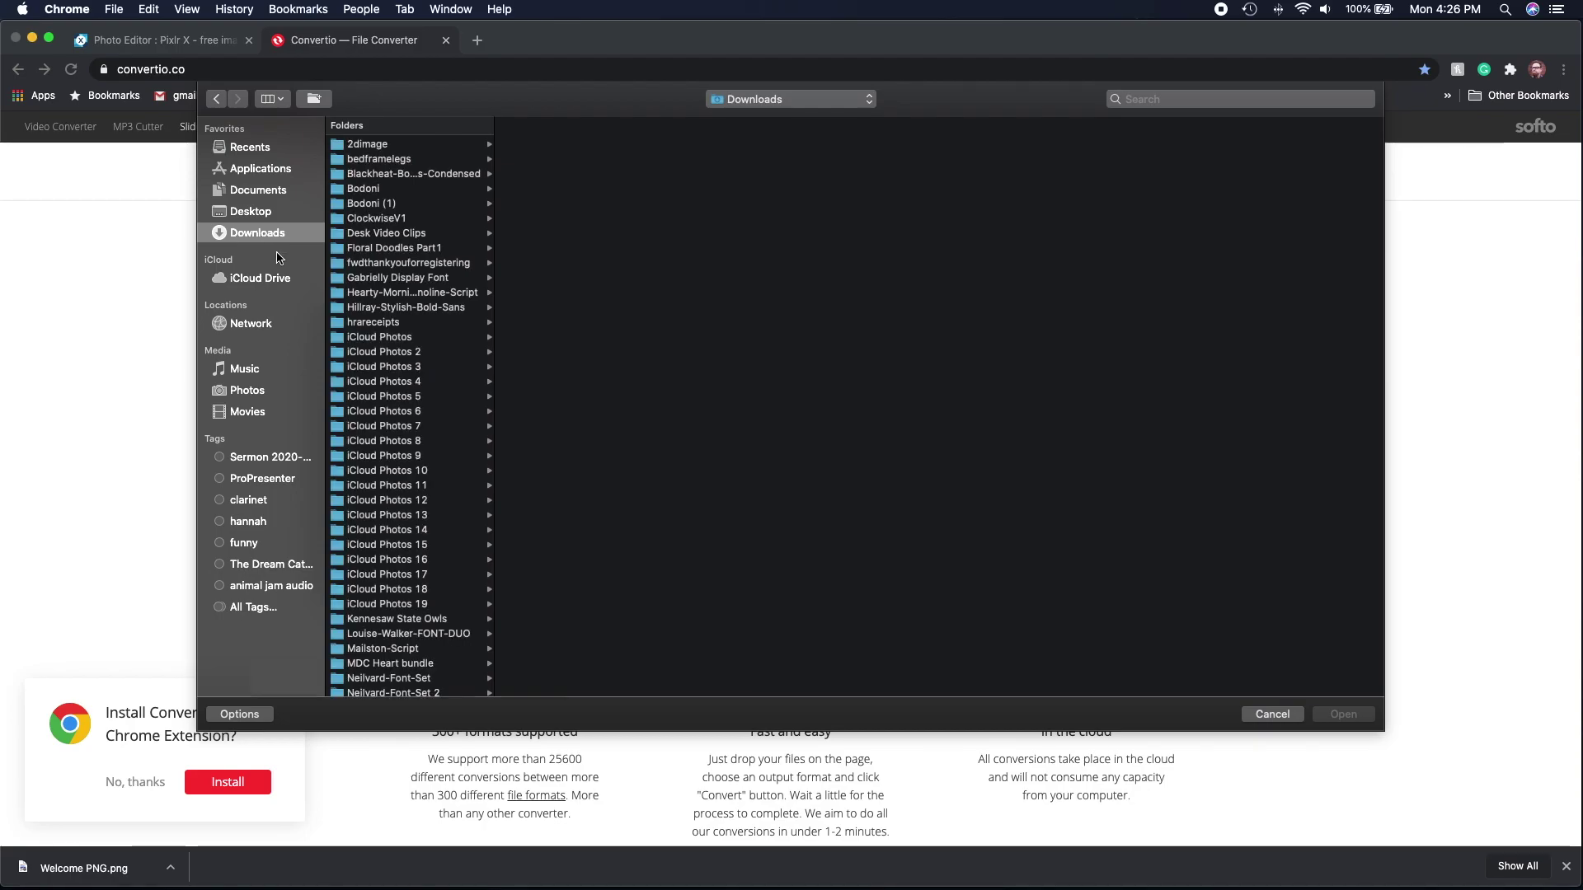
pyautogui.click(279, 99)
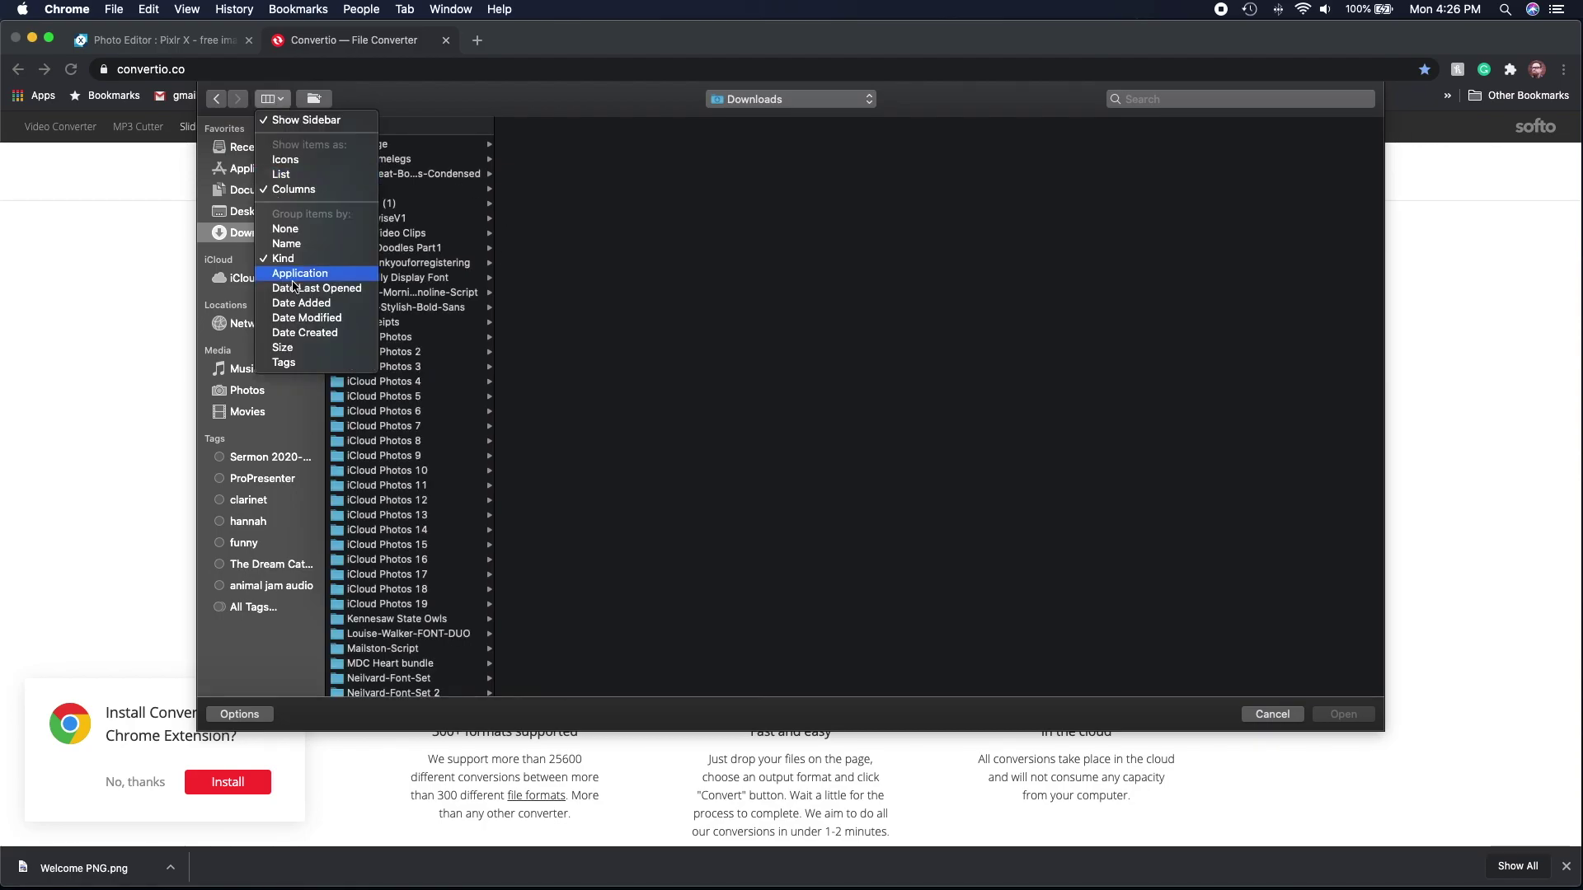
pyautogui.click(300, 303)
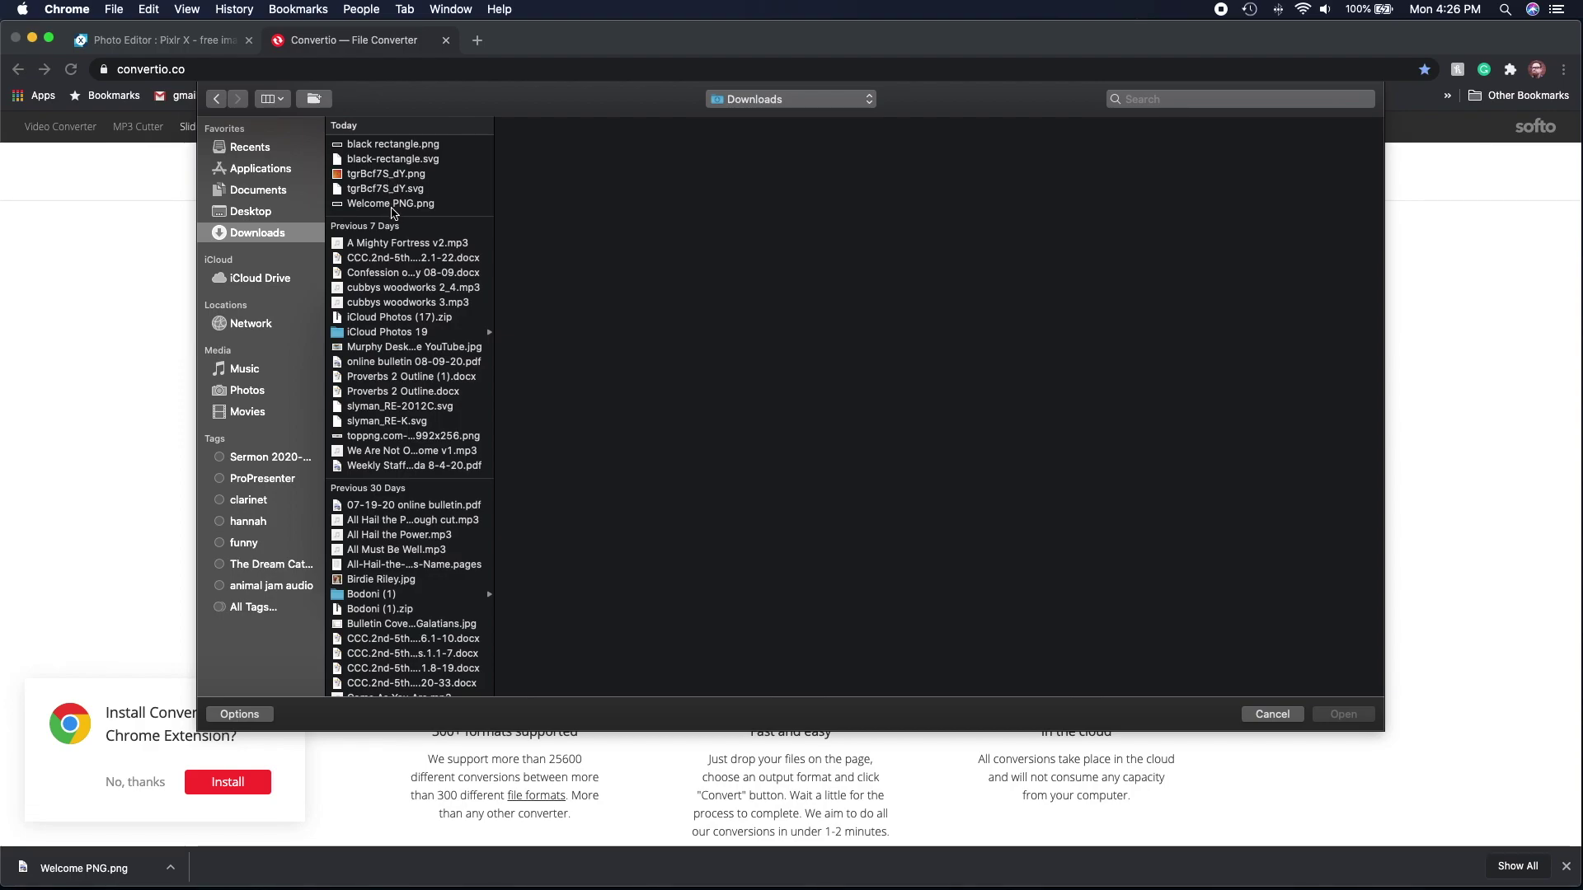
pyautogui.click(391, 203)
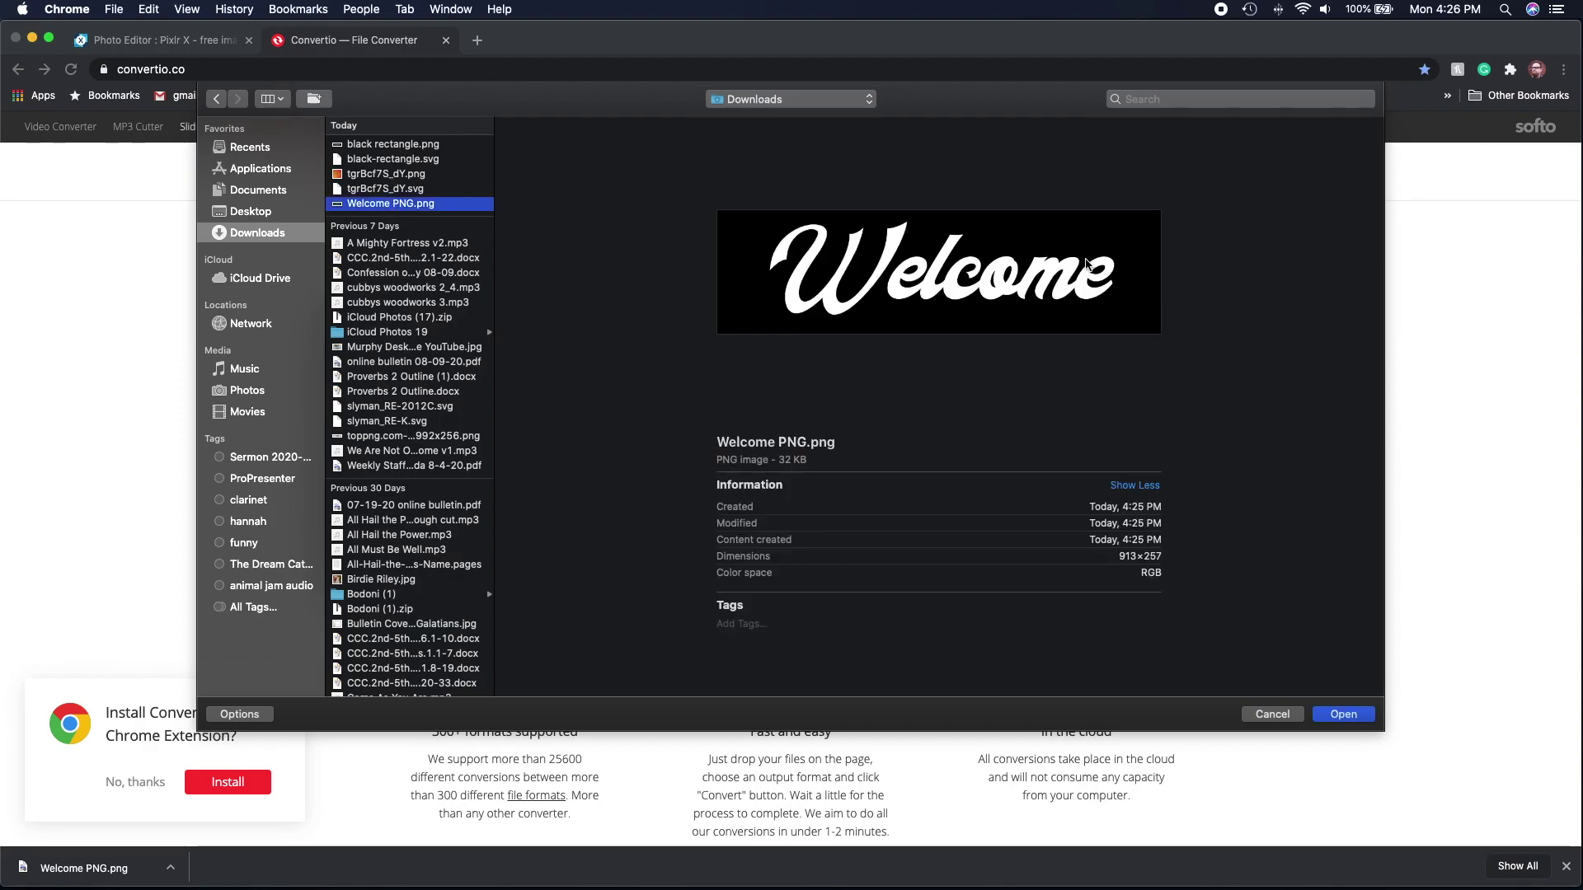
pyautogui.click(1345, 715)
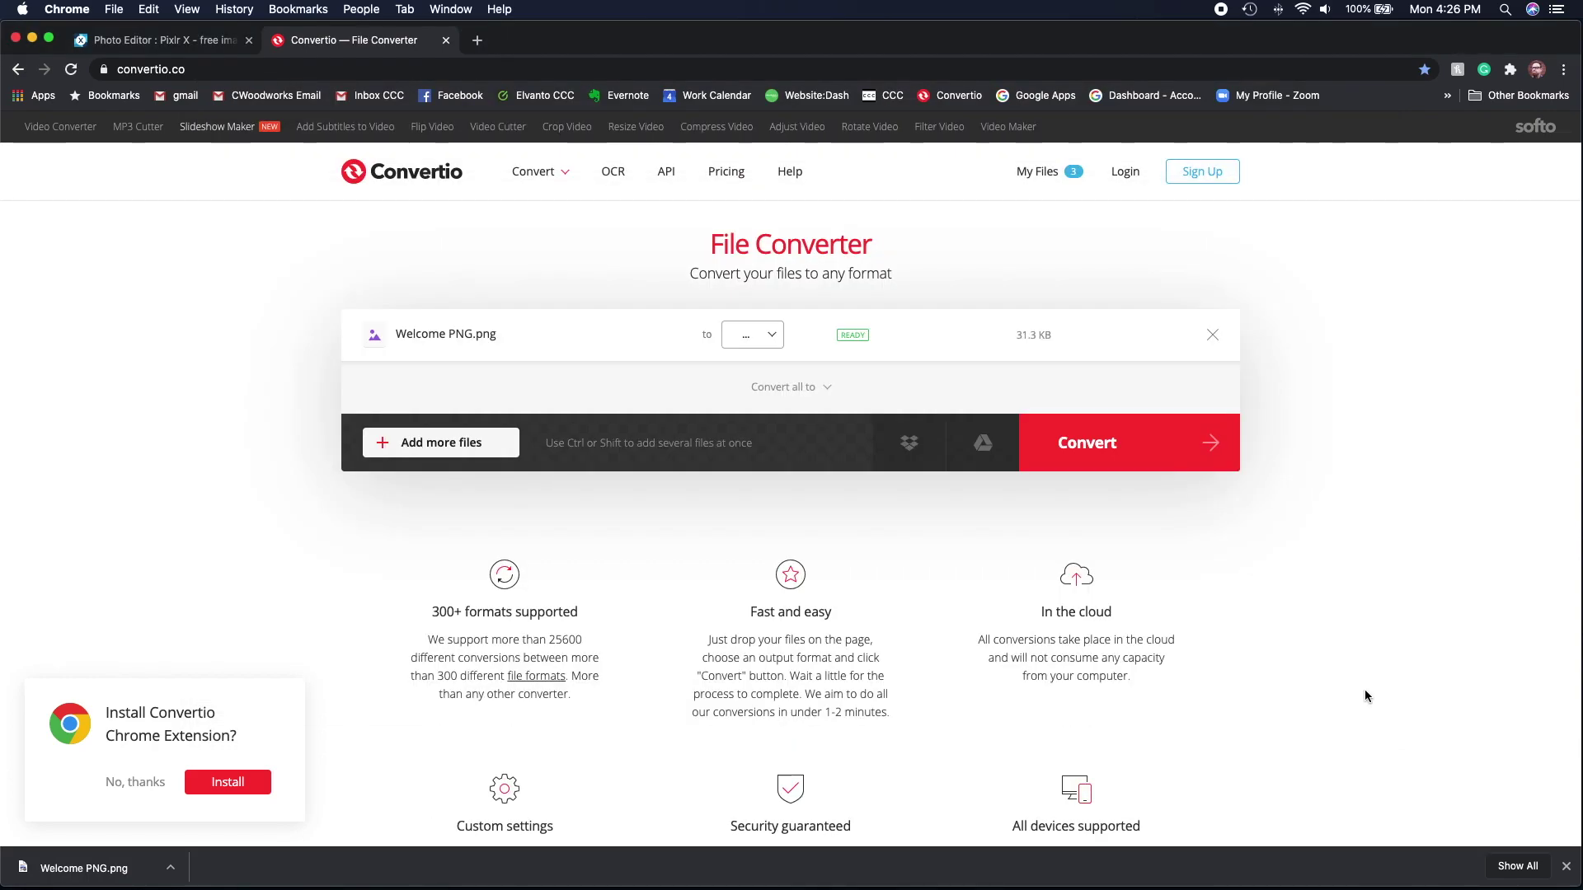
# Choose Vector > SVG as the output format and convert Welcome PNG.png.
pyautogui.click(771, 336)
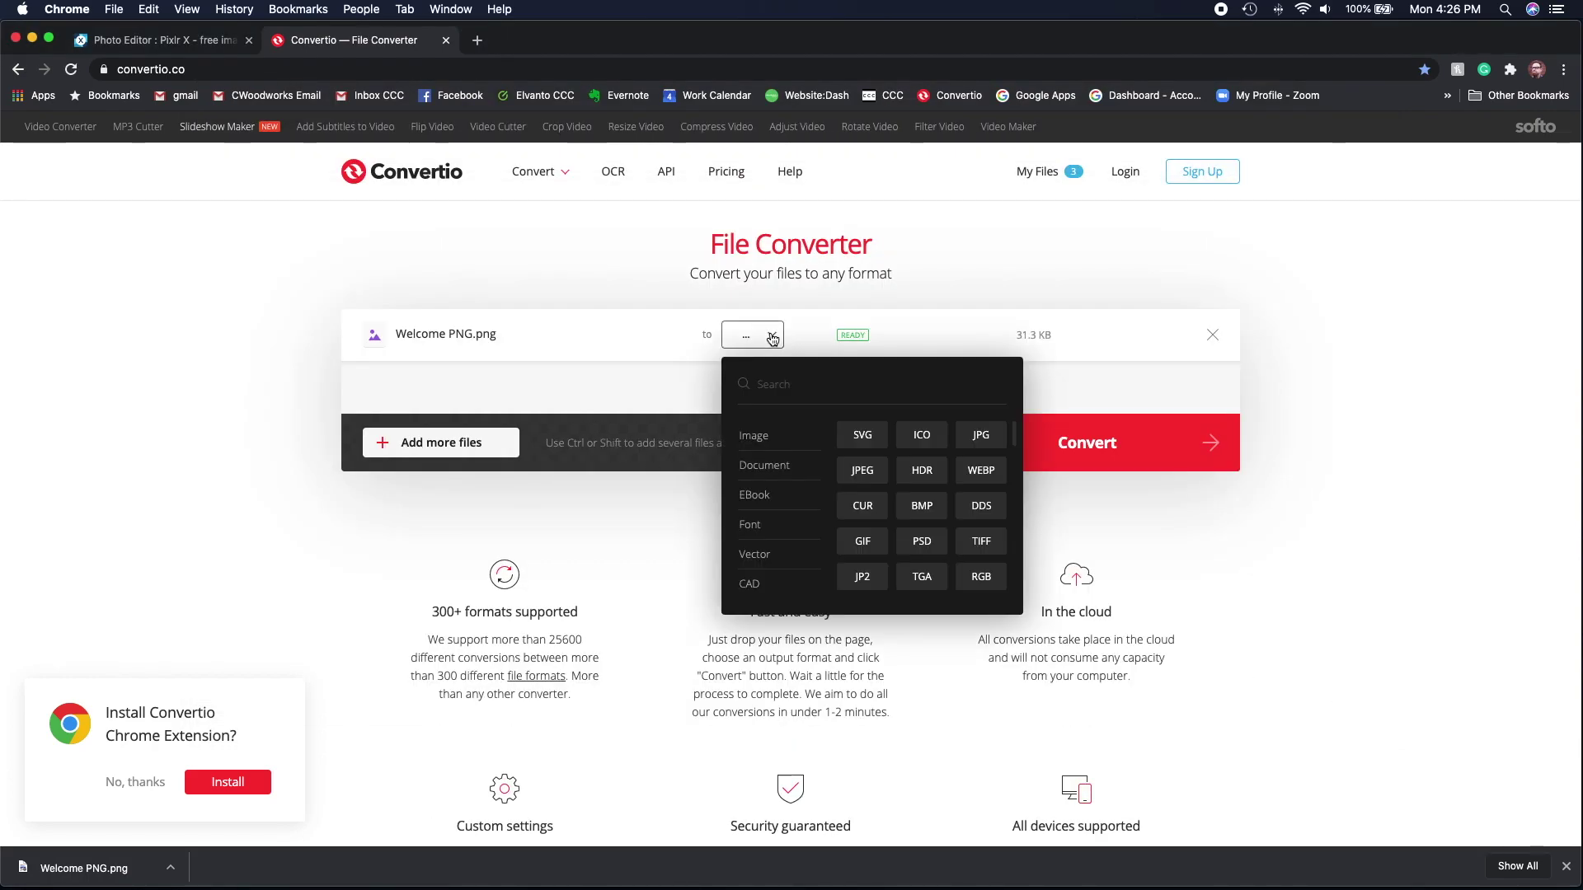
pyautogui.moveTo(756, 557)
pyautogui.moveTo(758, 476)
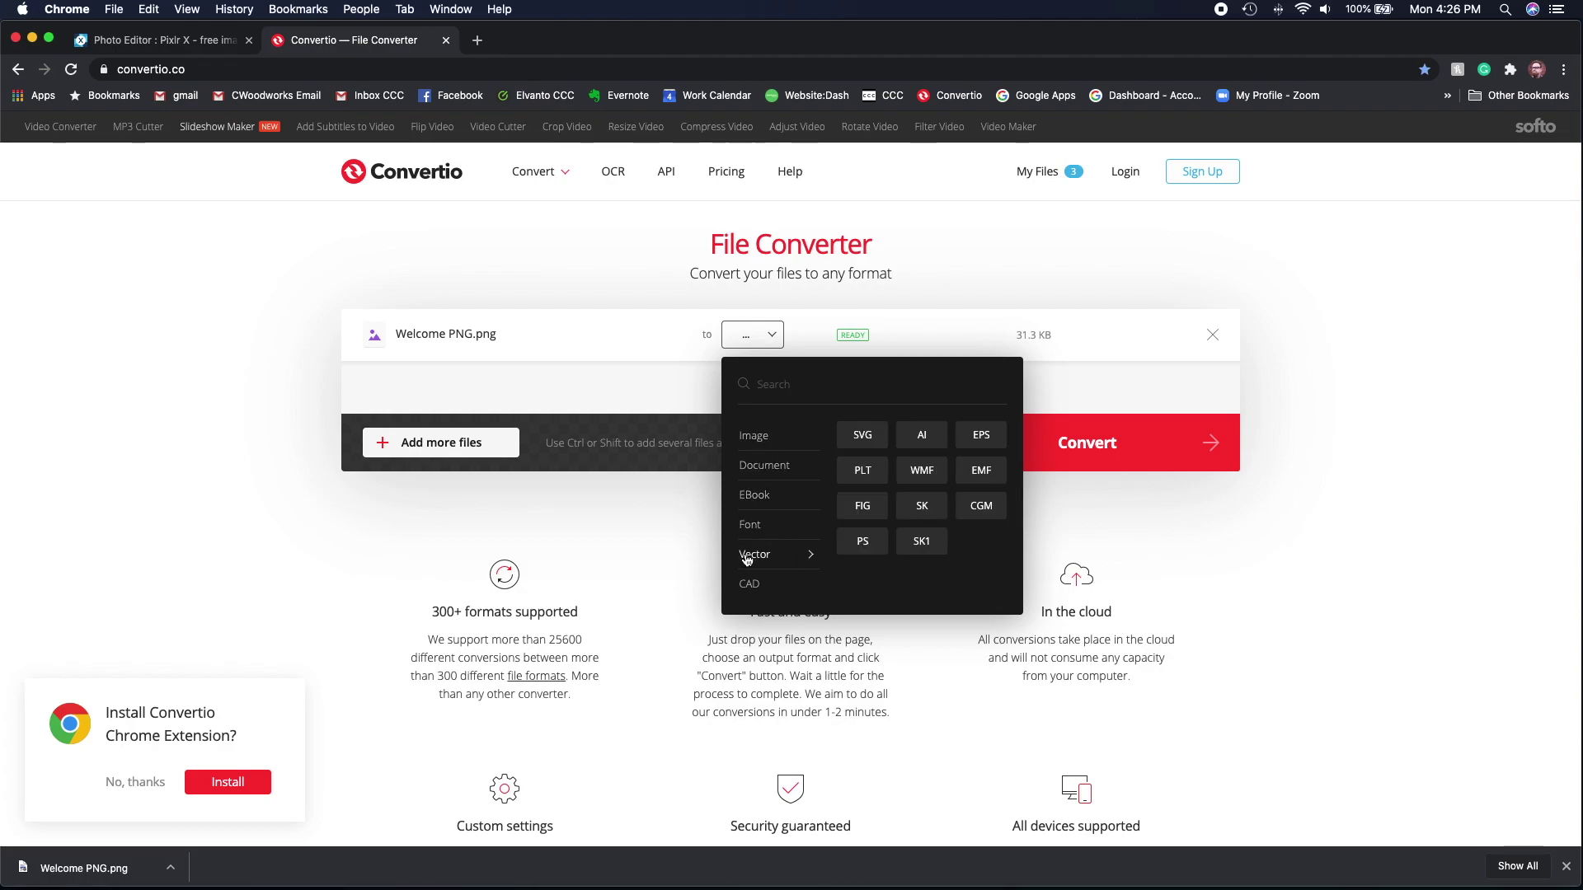
pyautogui.click(863, 437)
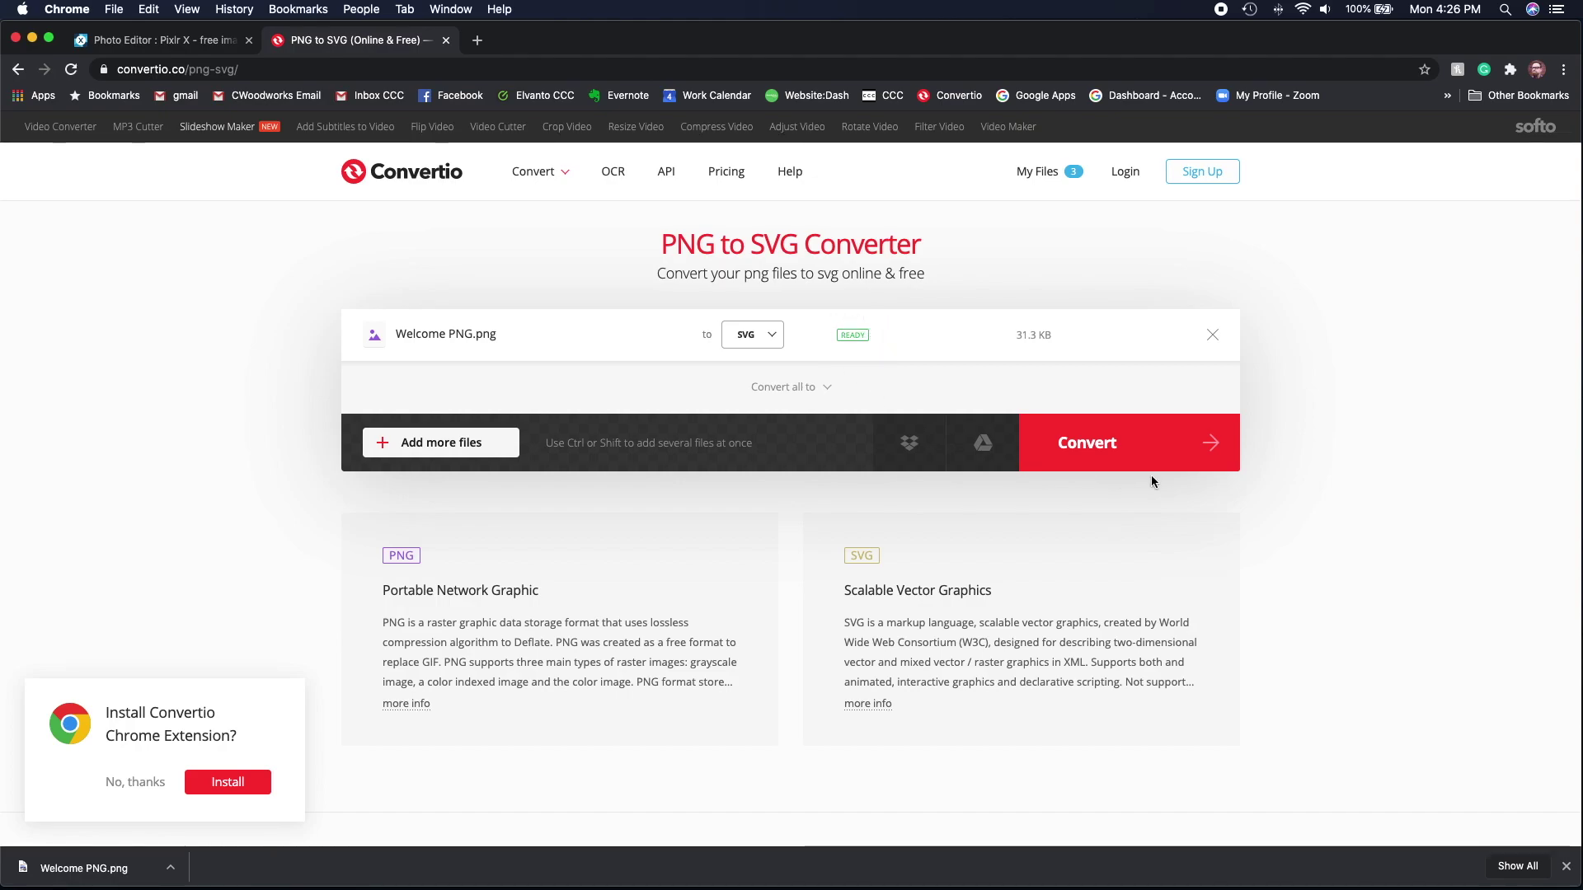
pyautogui.click(1104, 450)
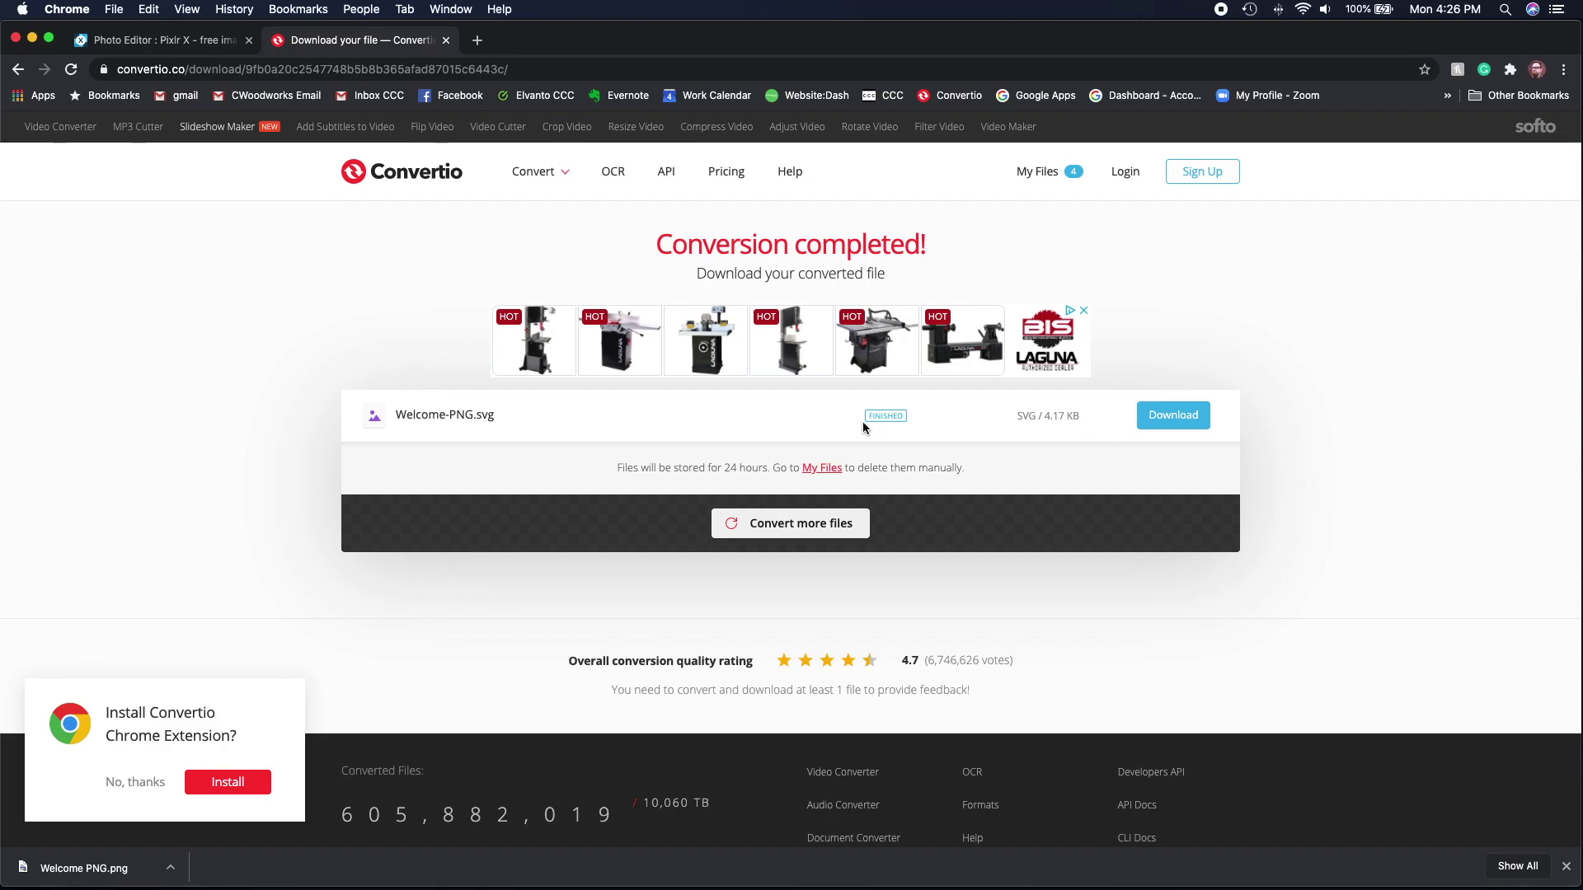
# Download Welcome-PNG.svg and check the downloaded file's options in the browser.
pyautogui.click(1143, 428)
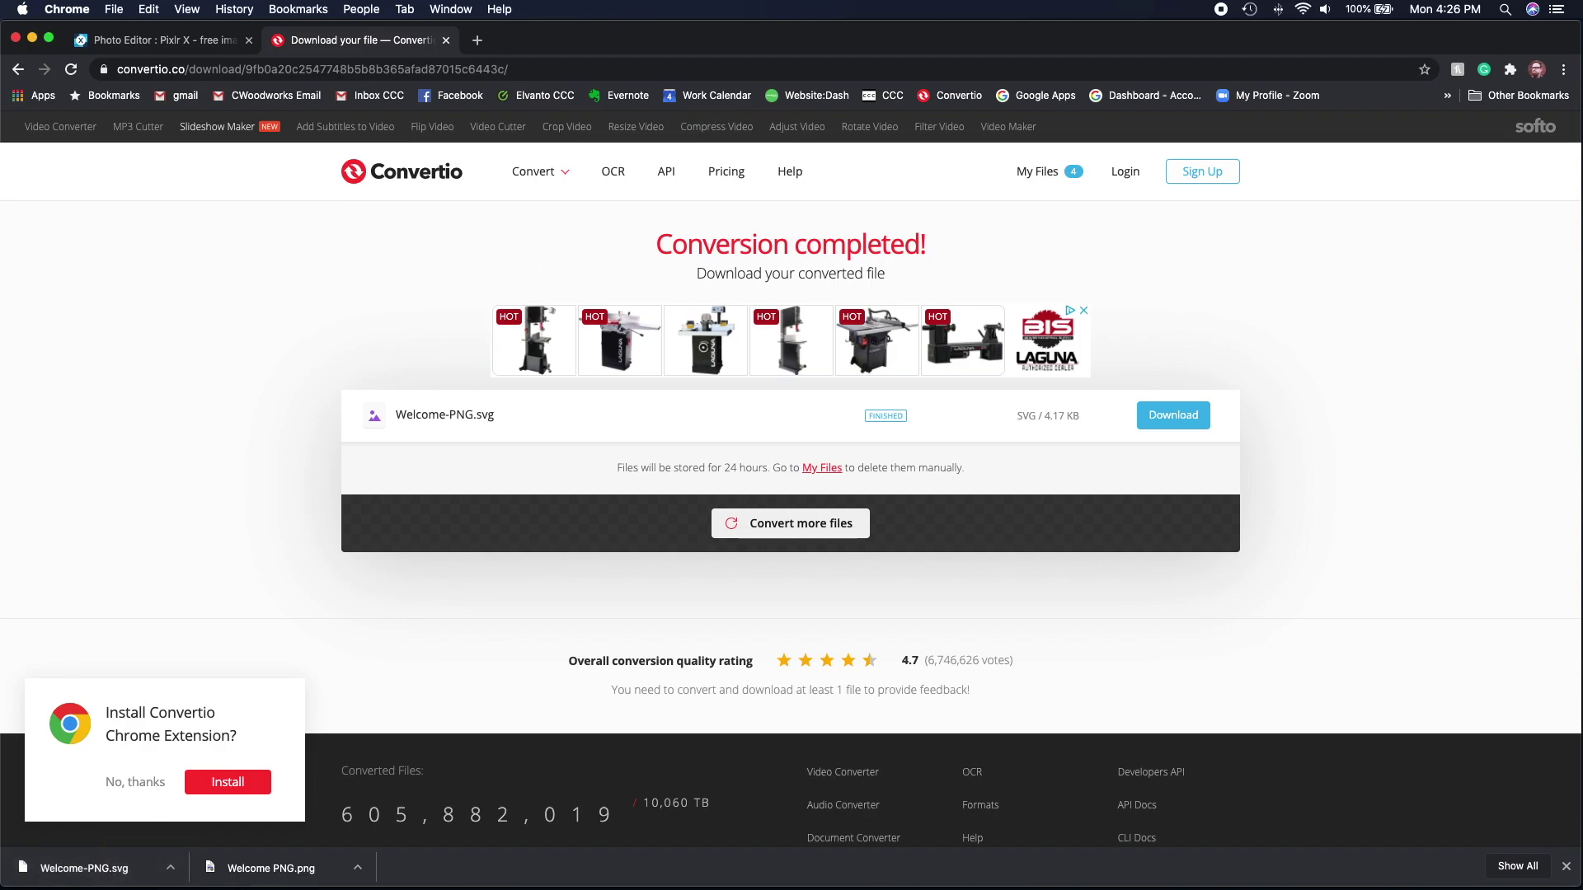
pyautogui.click(171, 868)
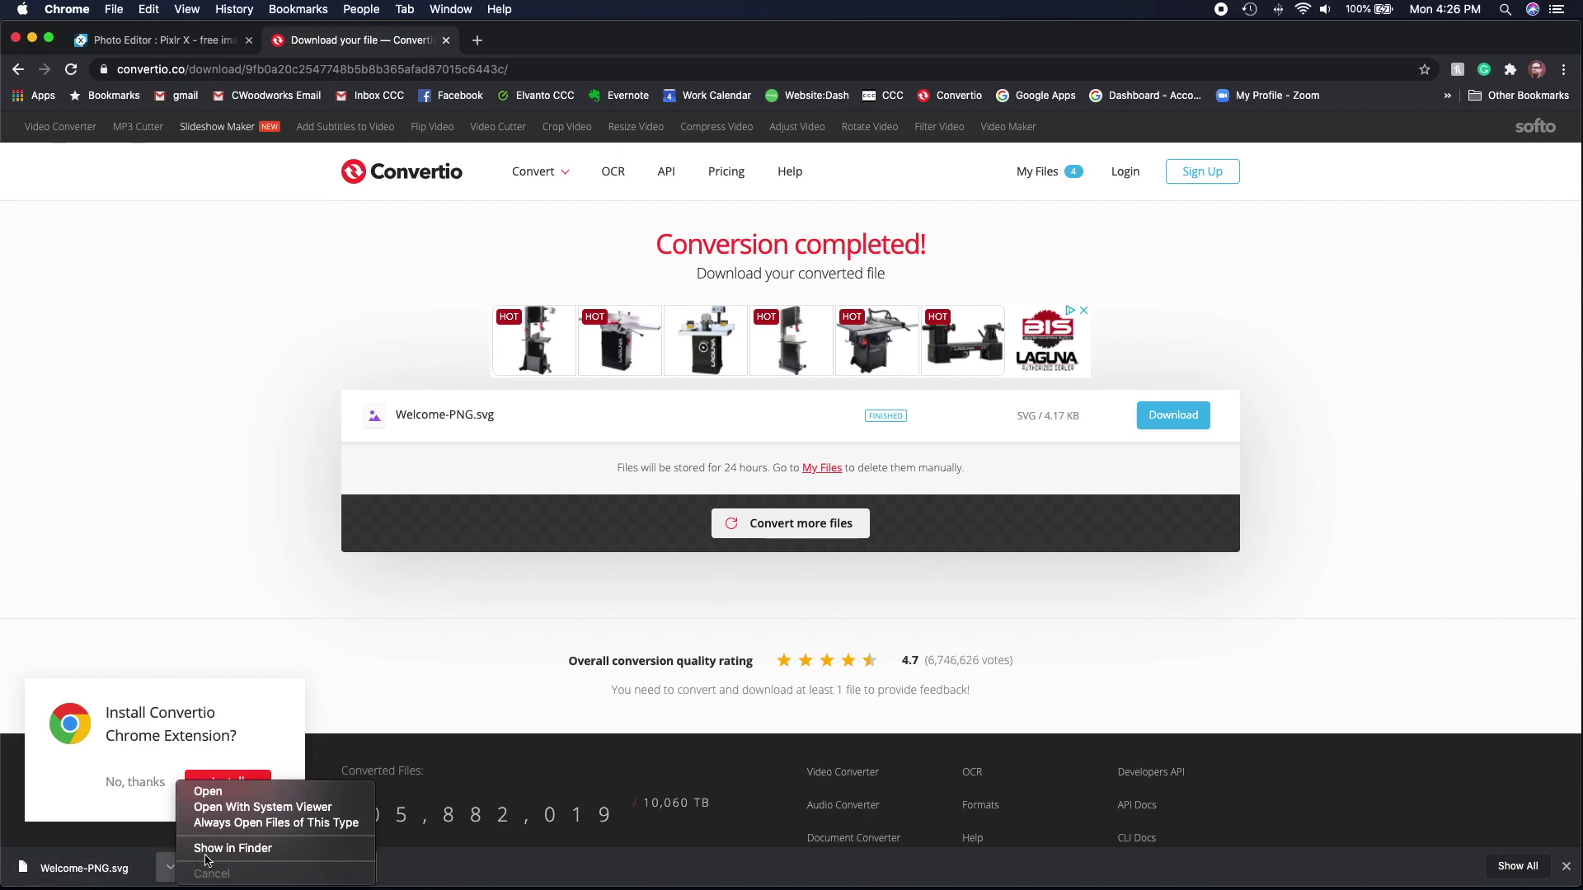
pyautogui.click(215, 849)
pyautogui.click(611, 495)
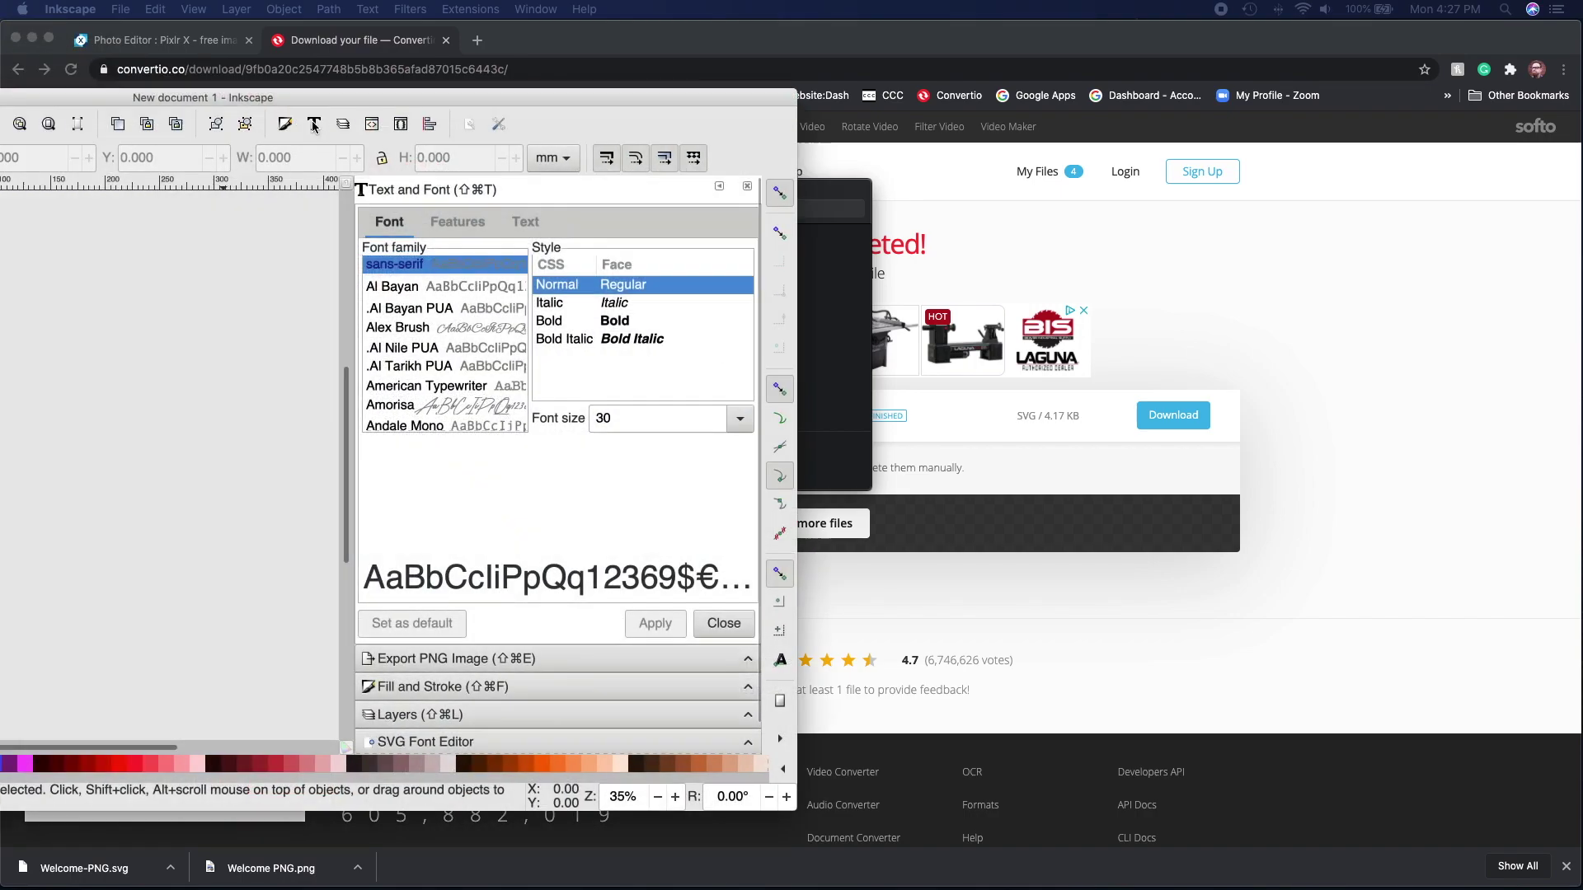
# Centre the Inkscape window and import Welcome-PNG.svg from Downloads via File > Import.
pyautogui.moveTo(359, 92); pyautogui.dragTo(857, 81)
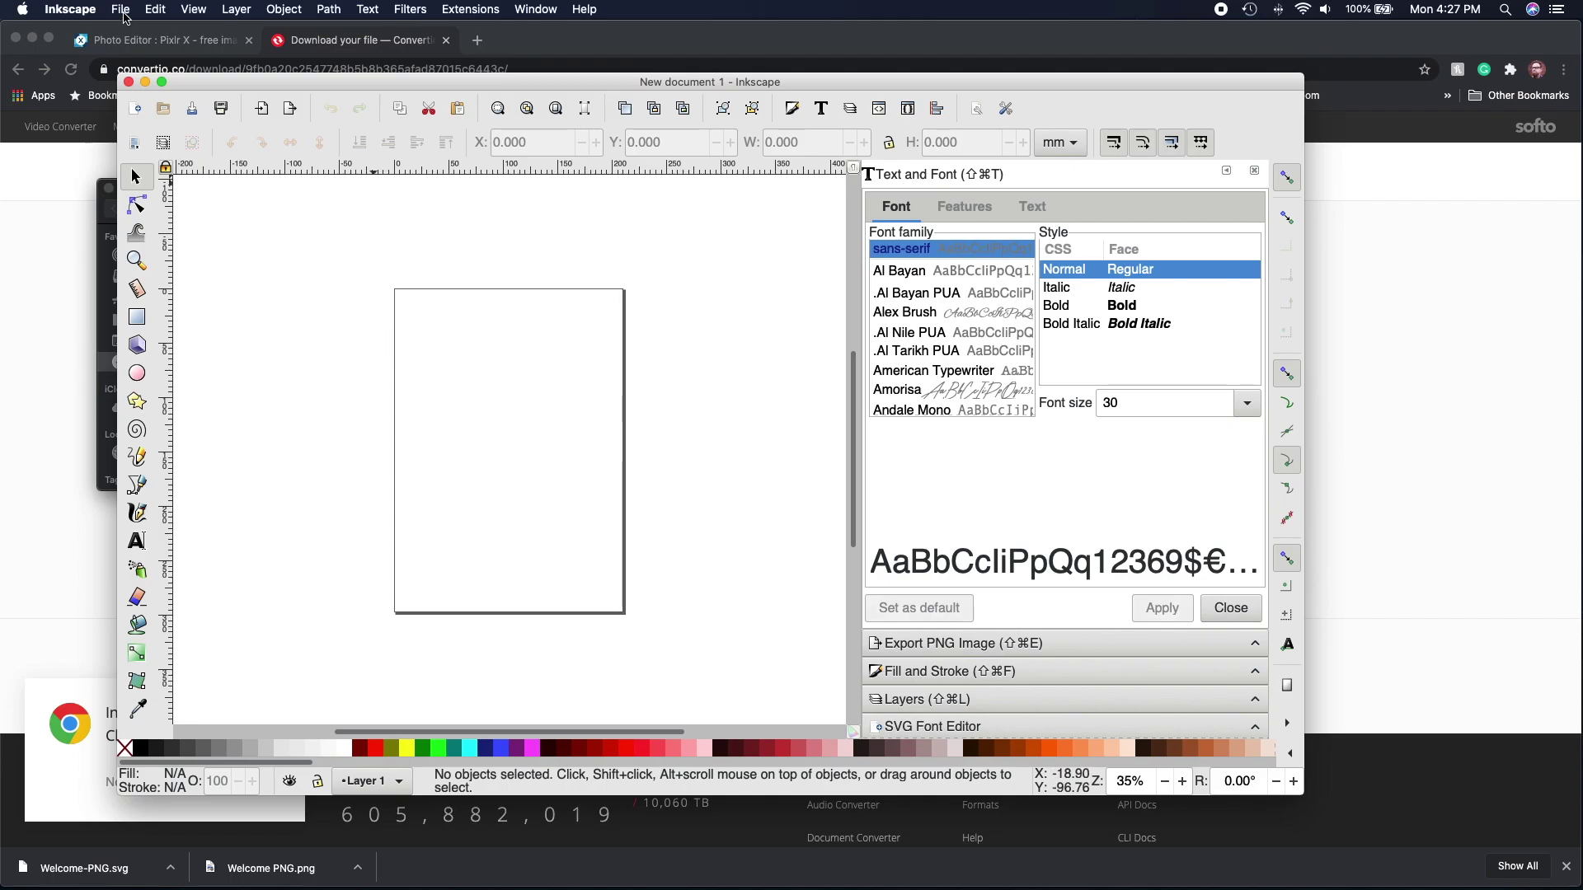
pyautogui.click(122, 10)
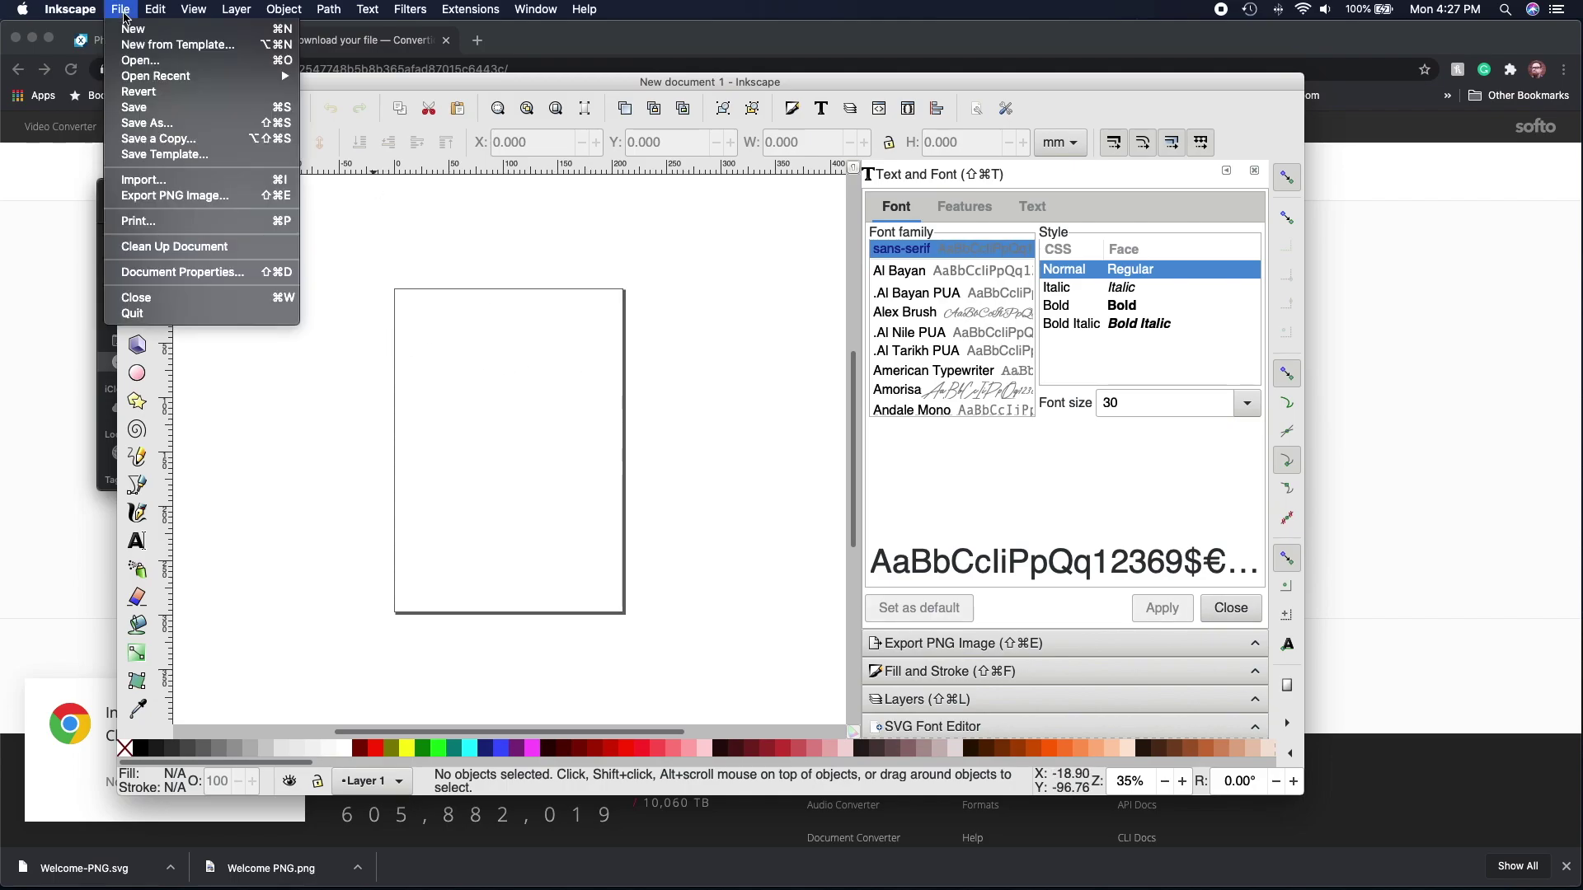
pyautogui.click(149, 187)
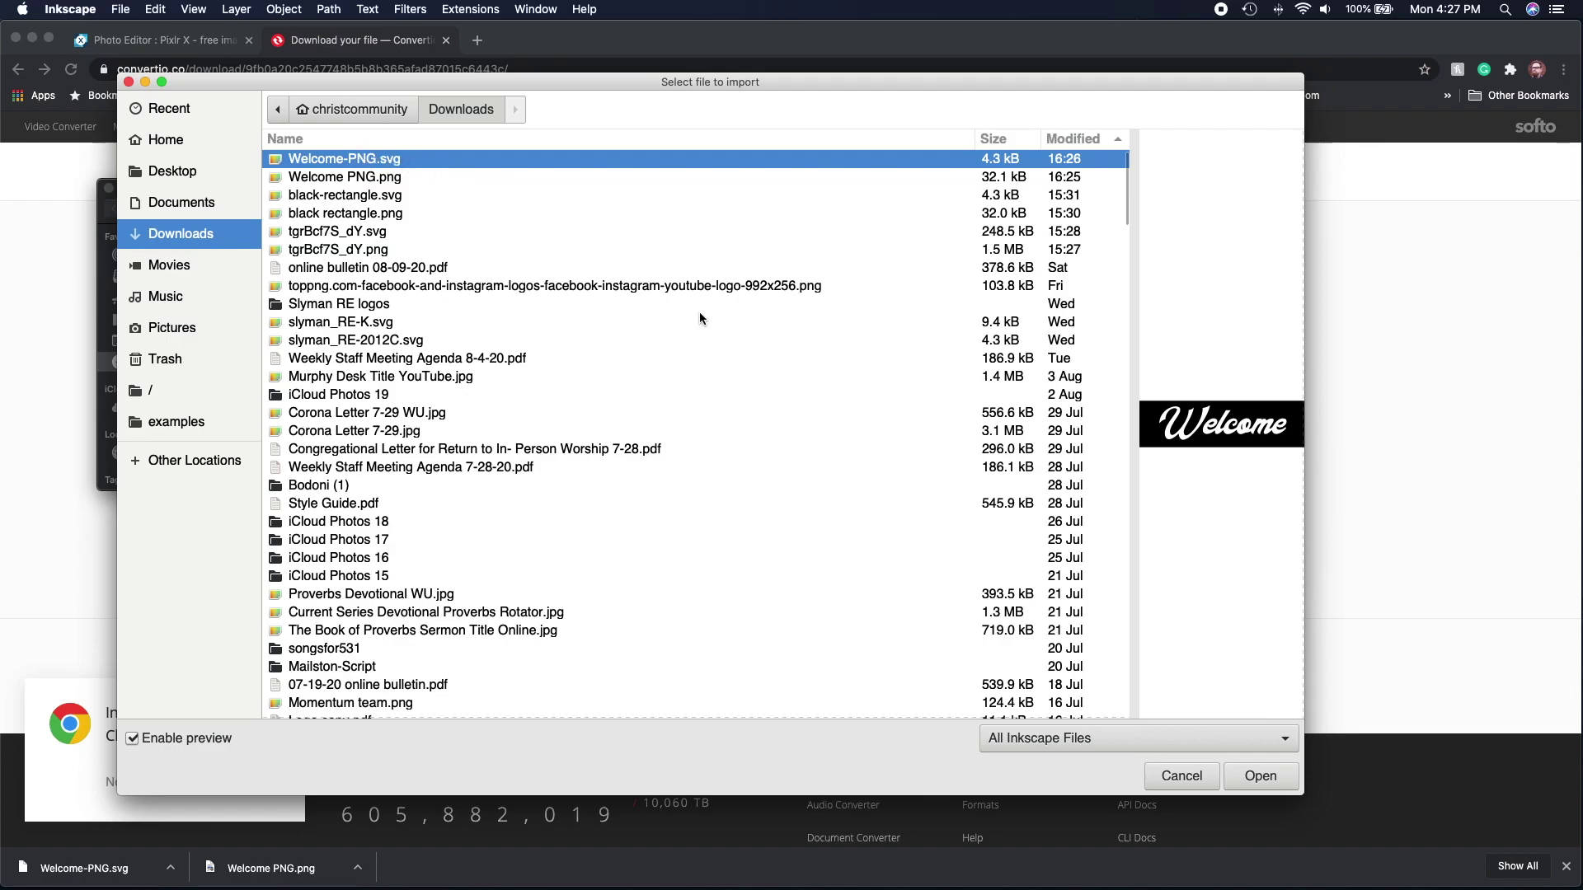
pyautogui.click(1265, 779)
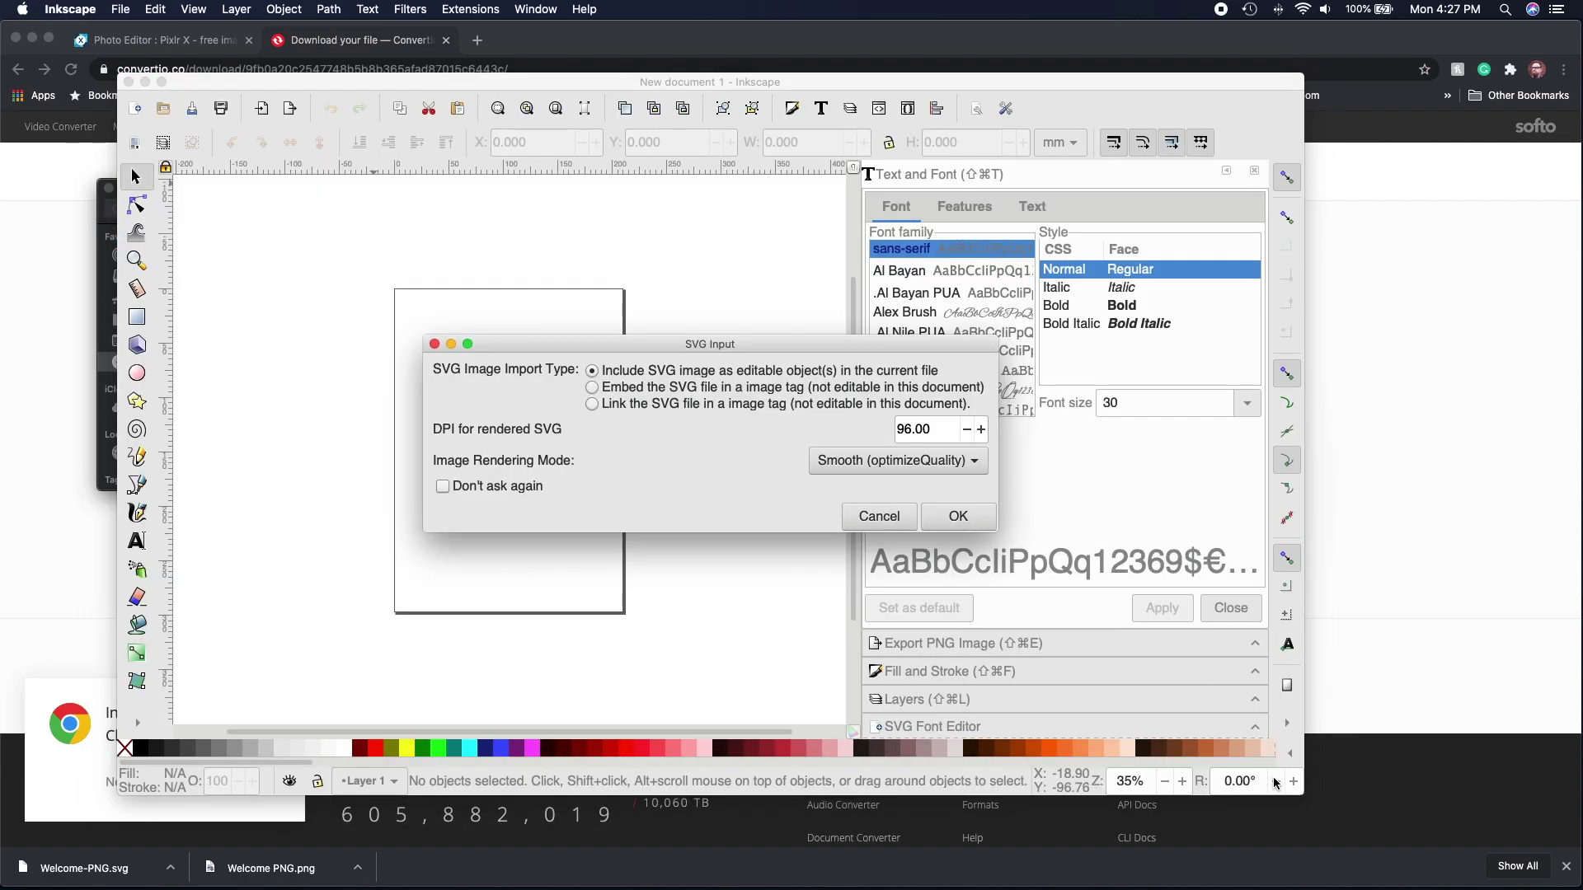
# Import the SVG as editable objects, zoom in on the banner, and return to the Selector tool.
pyautogui.click(956, 517)
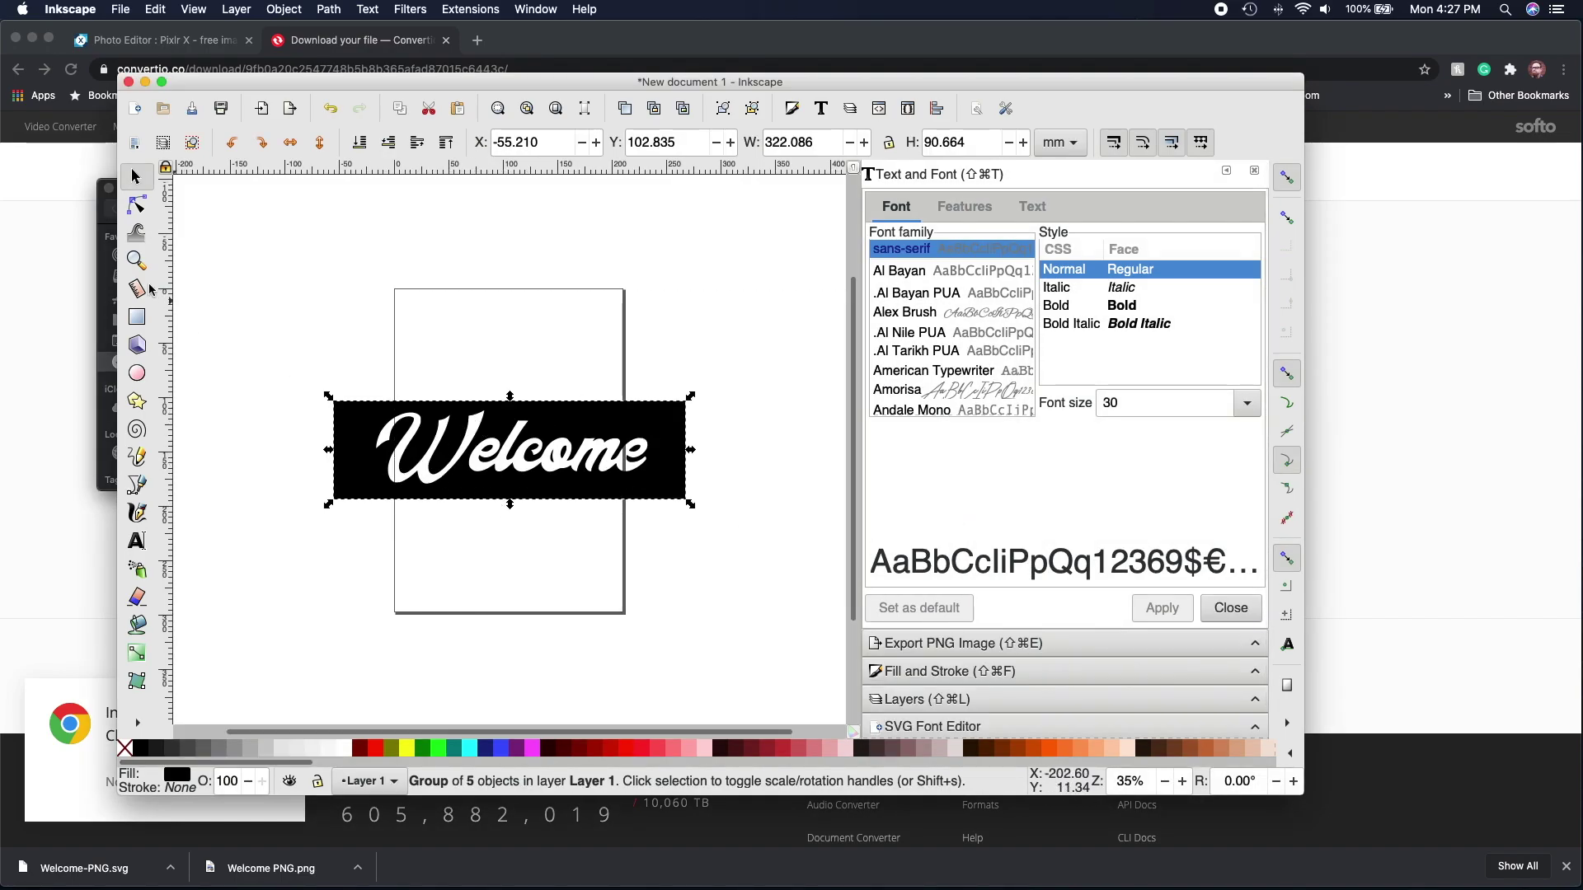
pyautogui.click(136, 260)
pyautogui.click(513, 457)
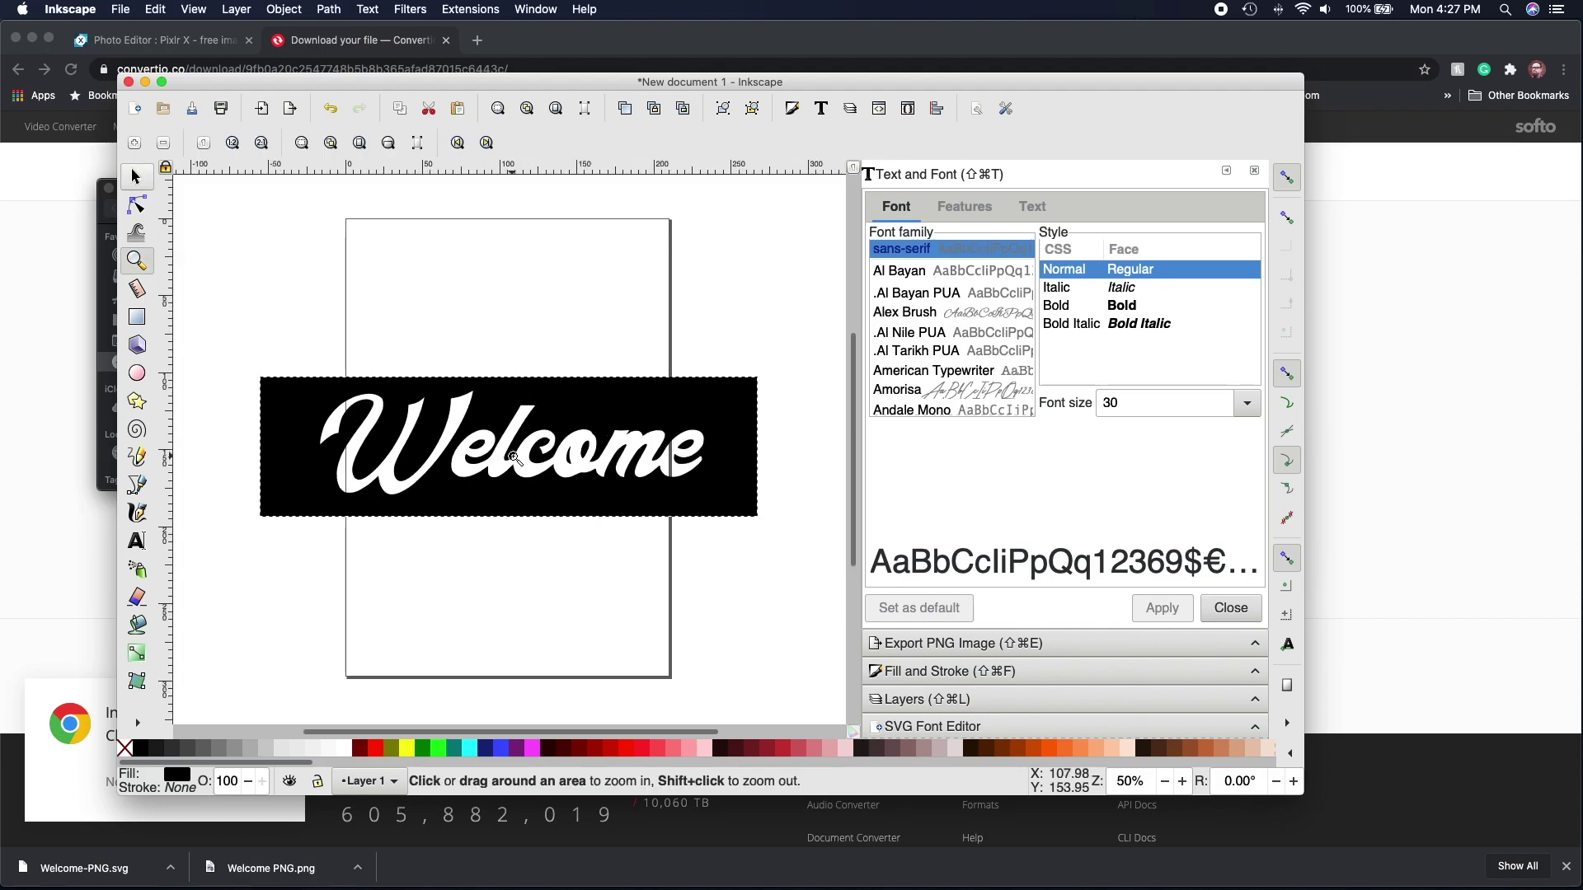
pyautogui.click(136, 178)
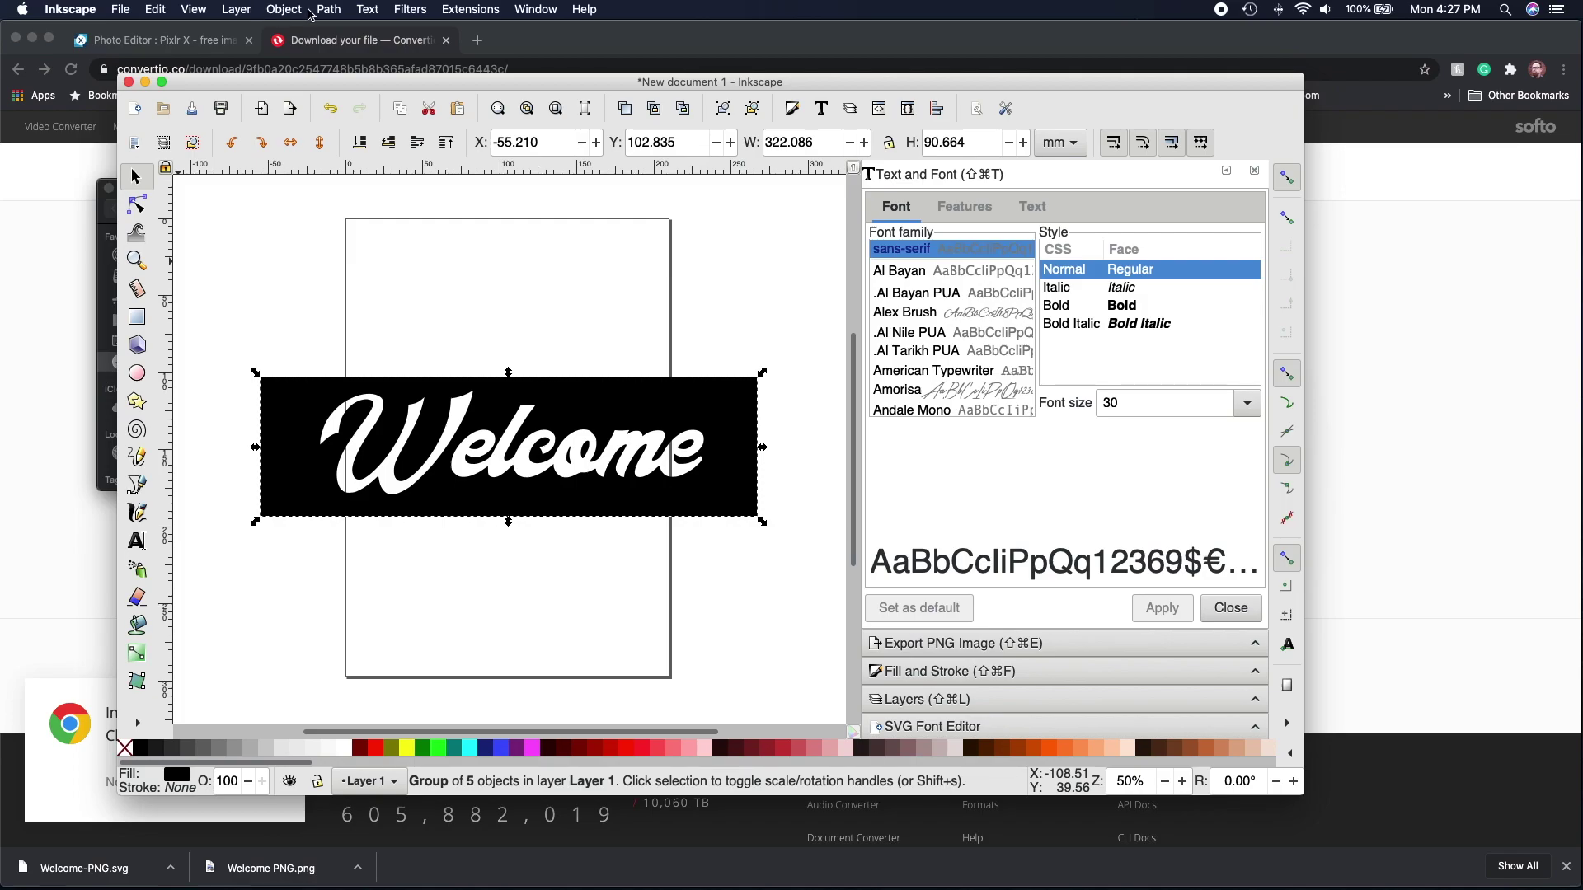
# Switch to Outline display mode to inspect the banner's paths, then minimise Inkscape.
pyautogui.click(195, 11)
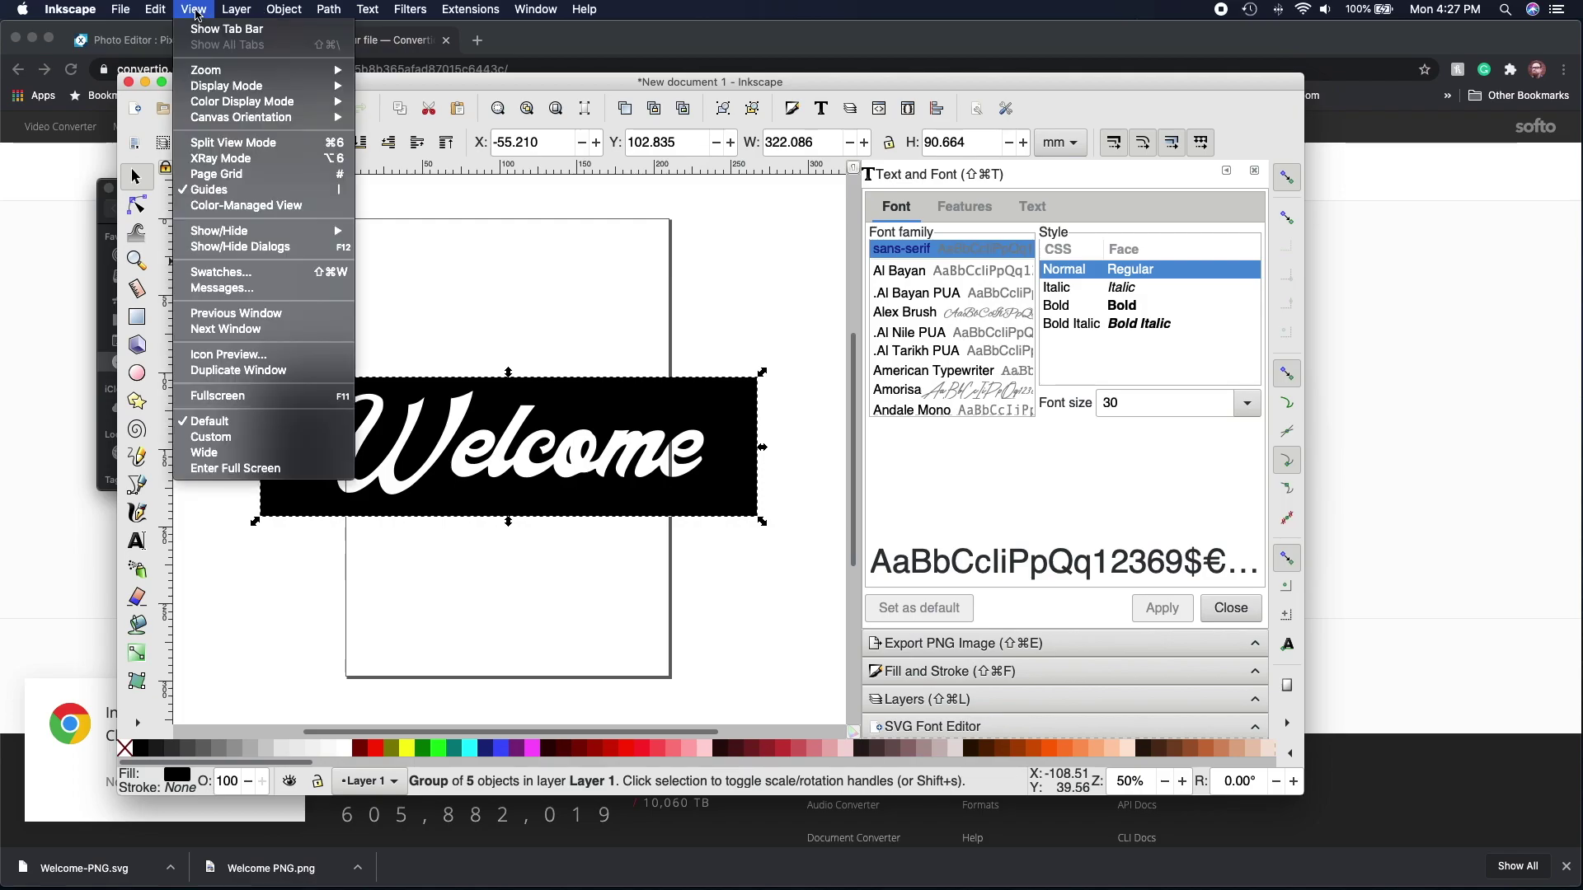
pyautogui.moveTo(221, 91)
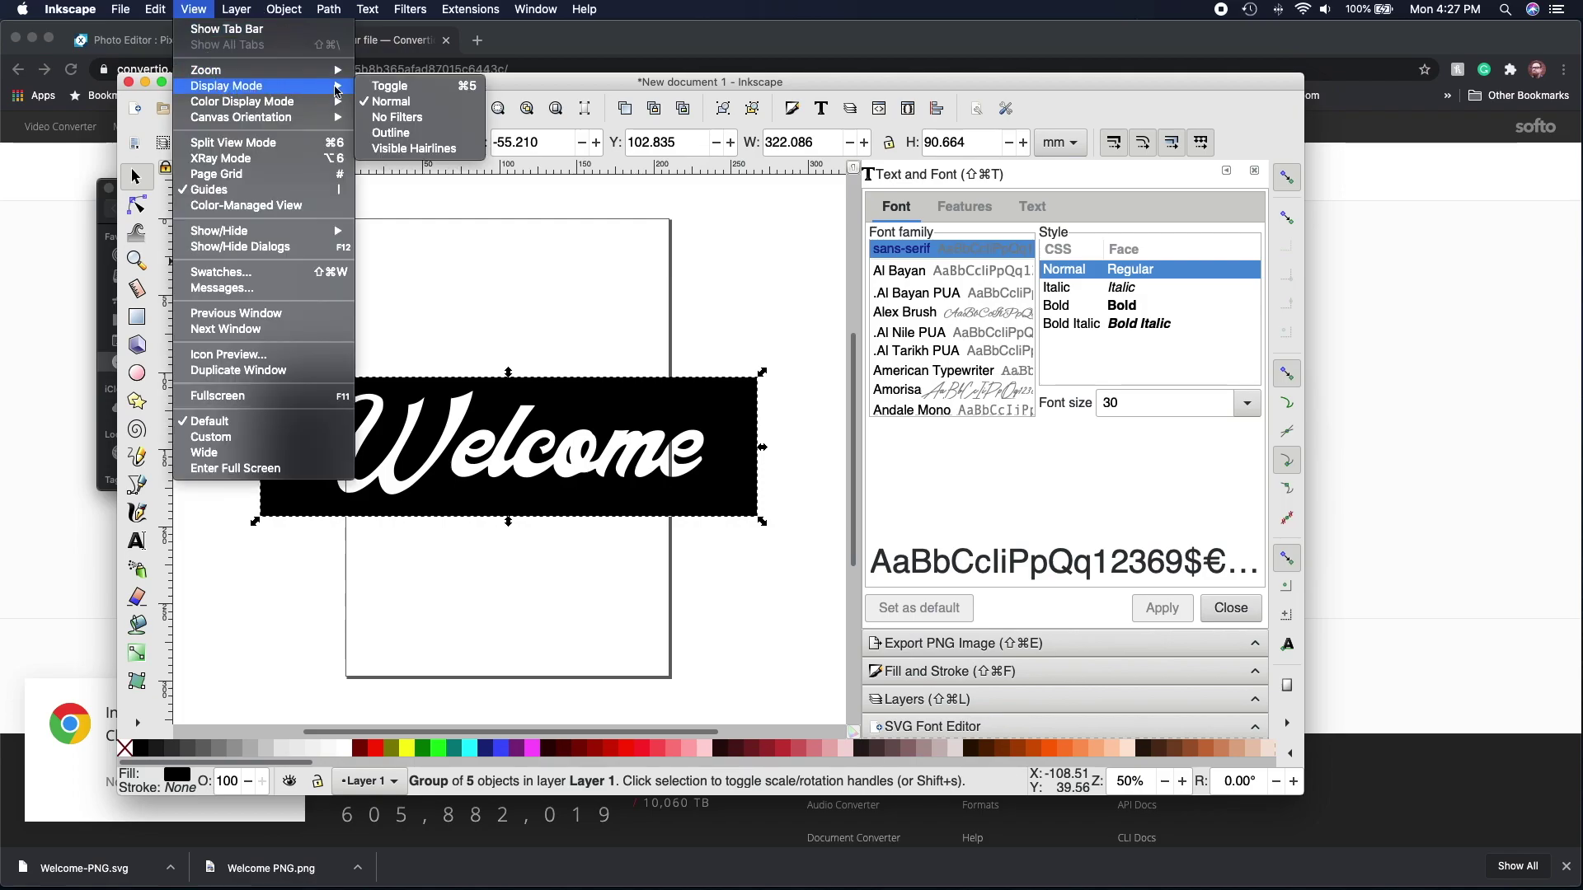
pyautogui.click(411, 135)
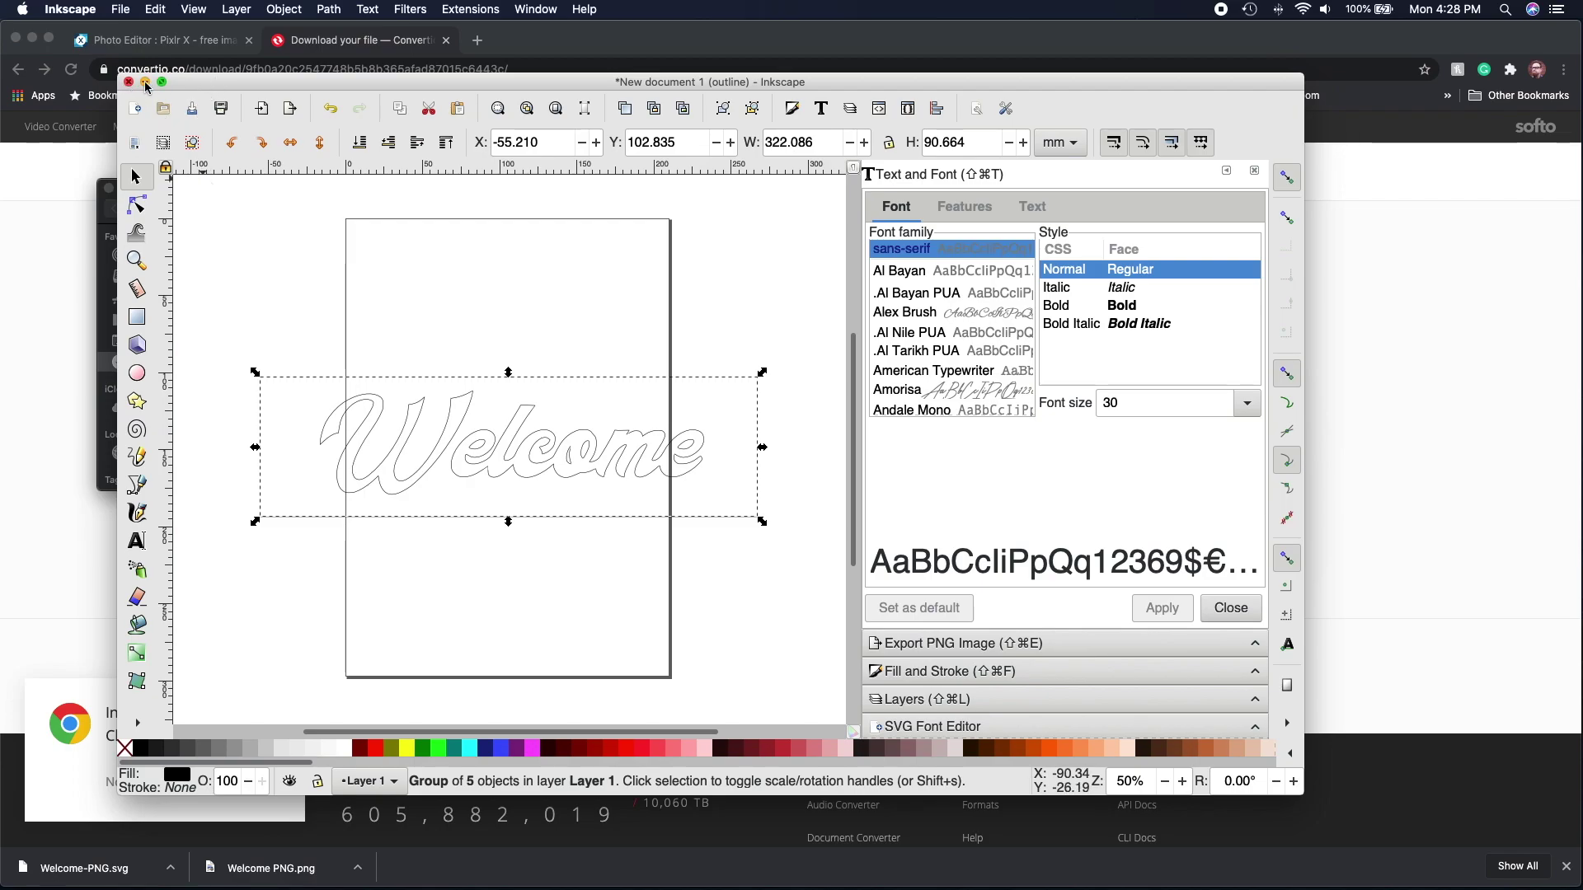
pyautogui.click(145, 83)
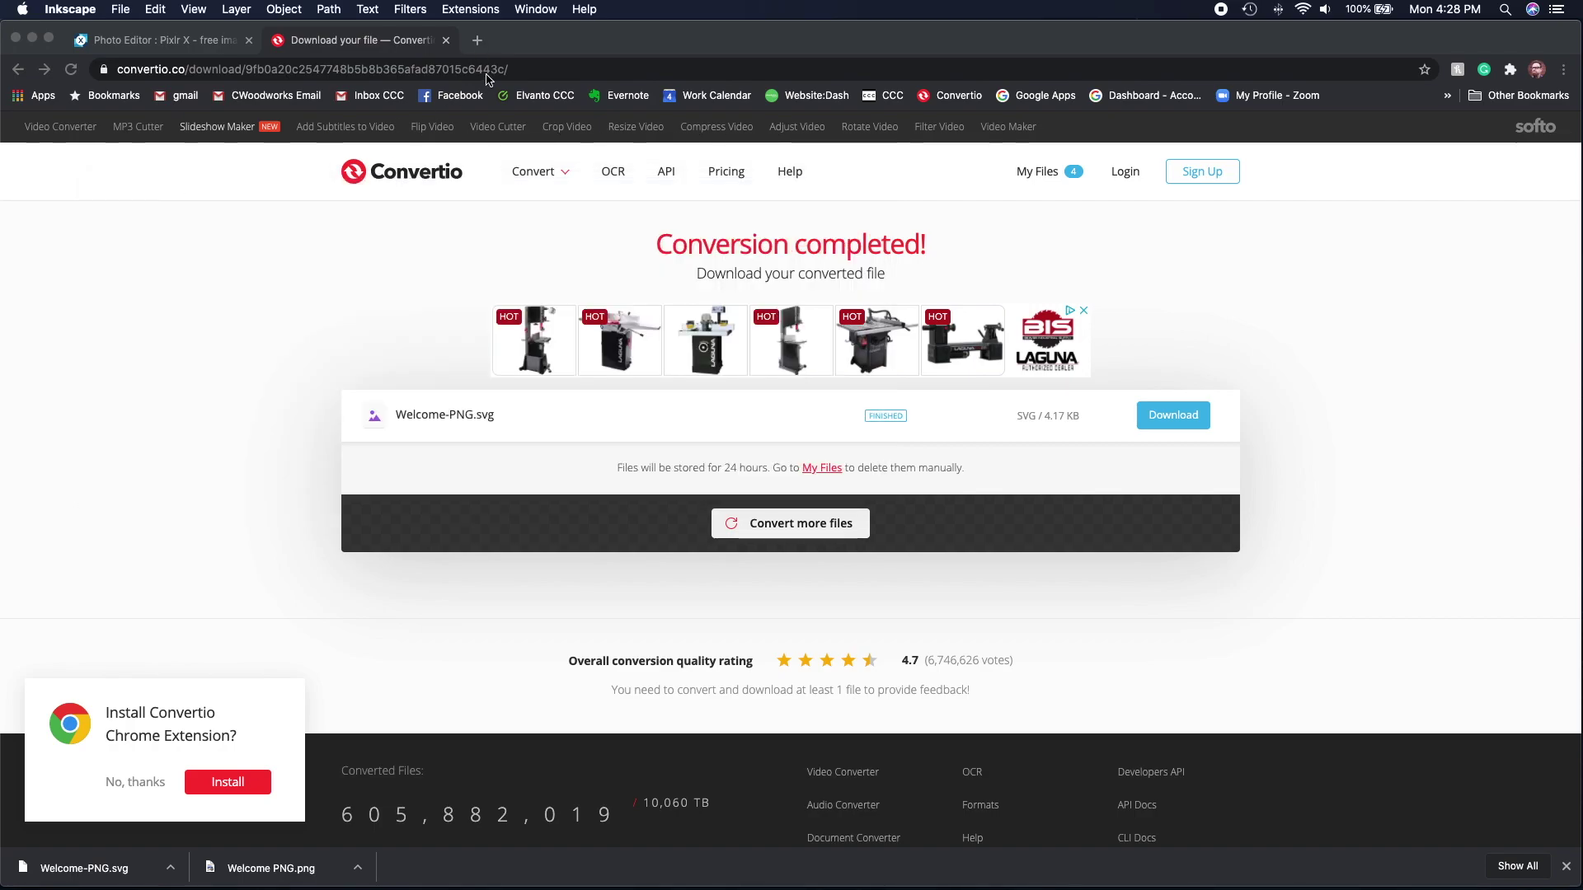
# In a new tab, reach ShaperHub via the 'shap' suggestion and open the Origin files list.
pyautogui.click(476, 41)
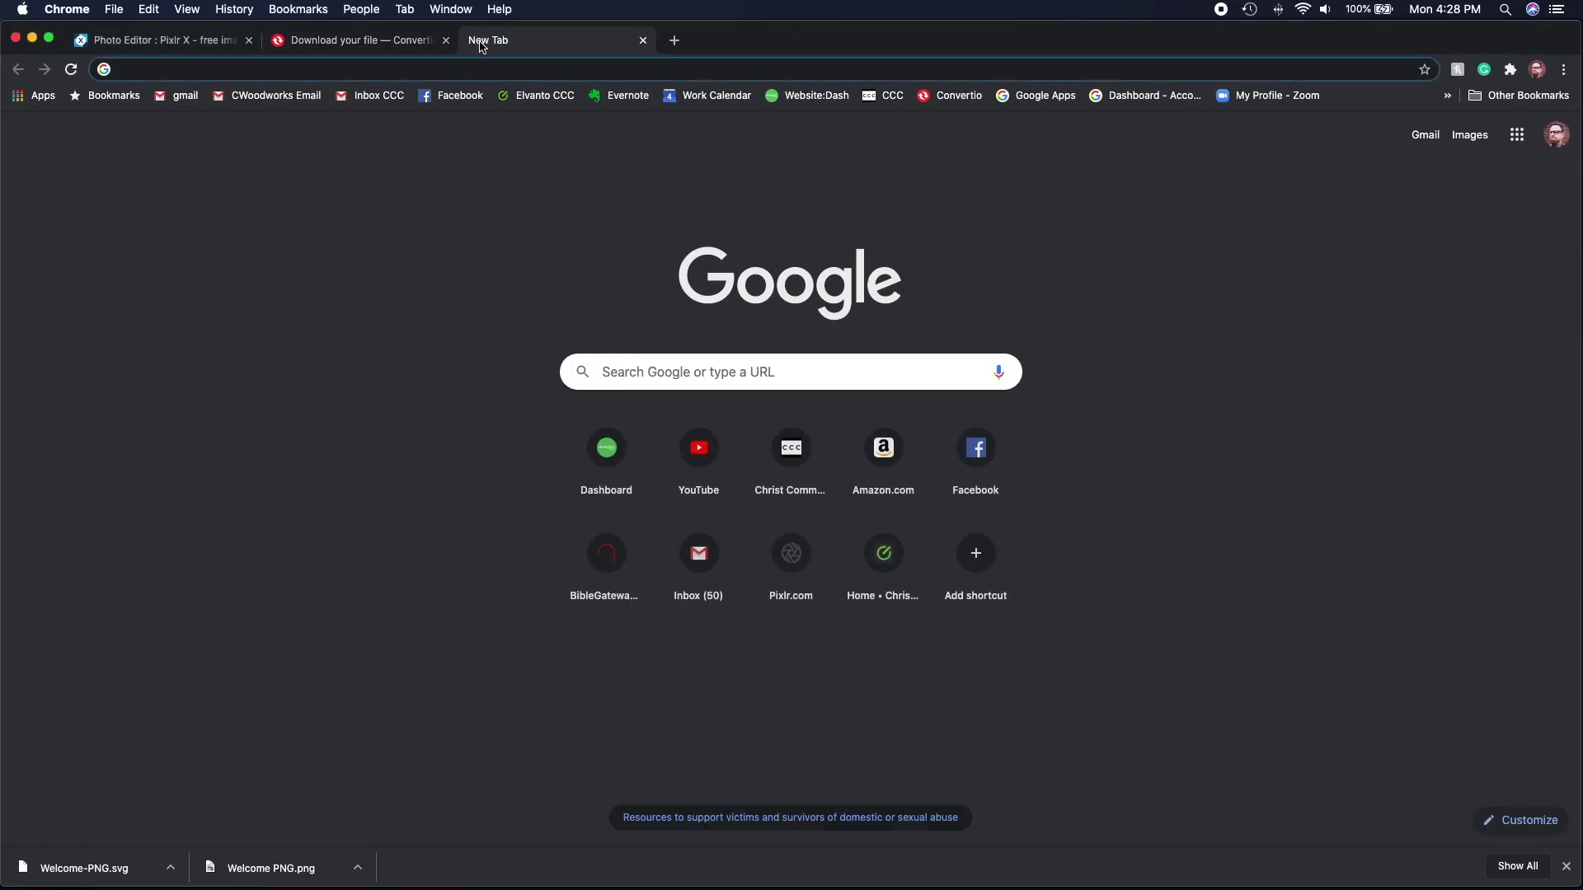
pyautogui.write('shapertools.com/hub/search')
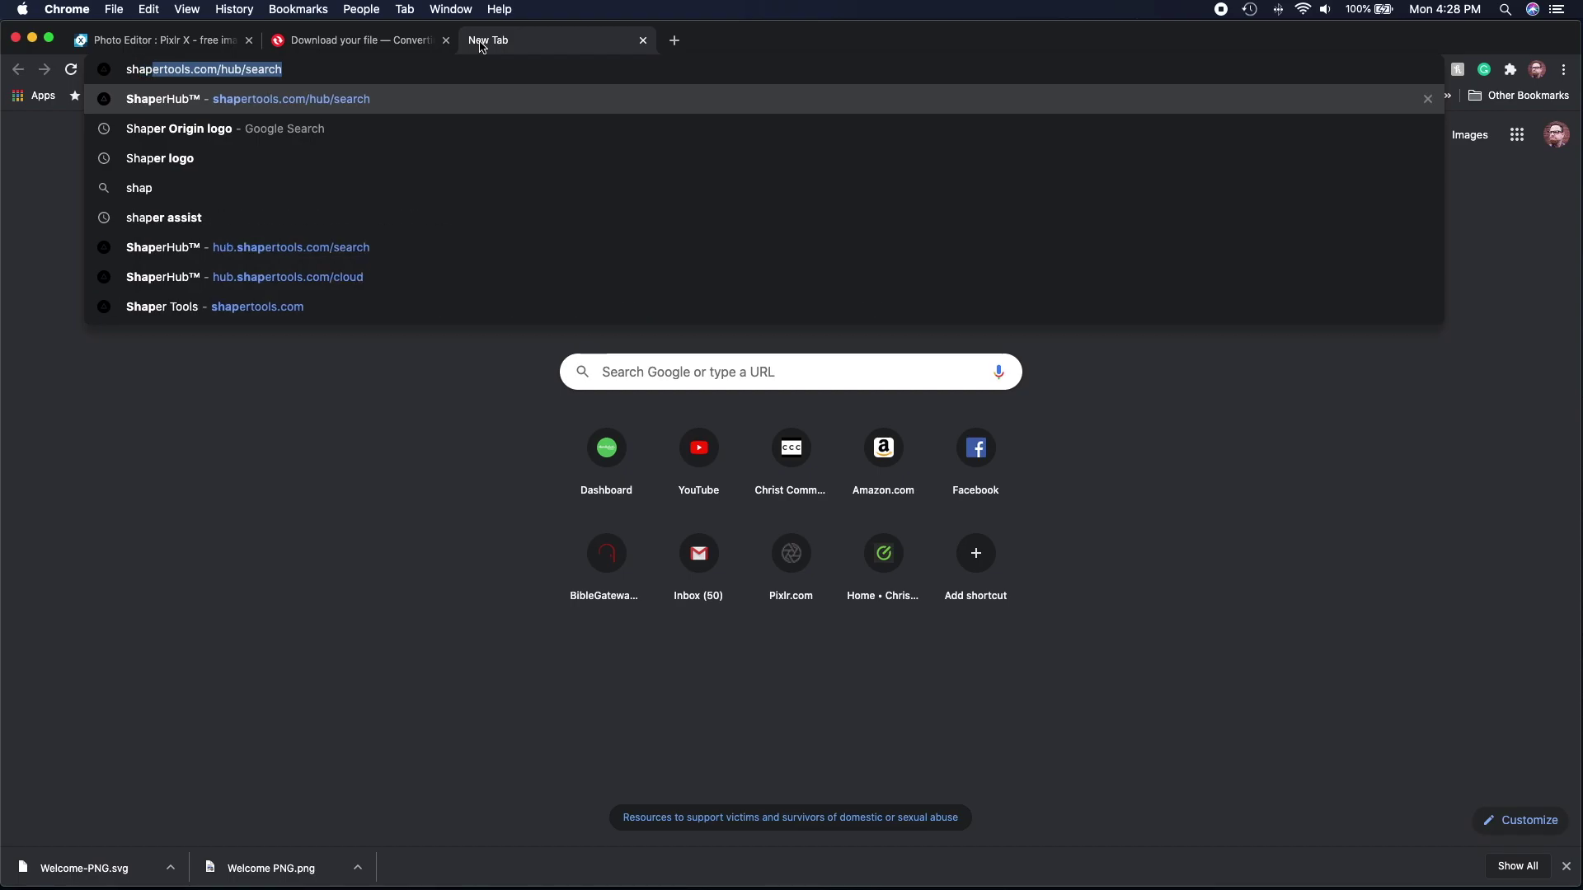
pyautogui.press('Return')
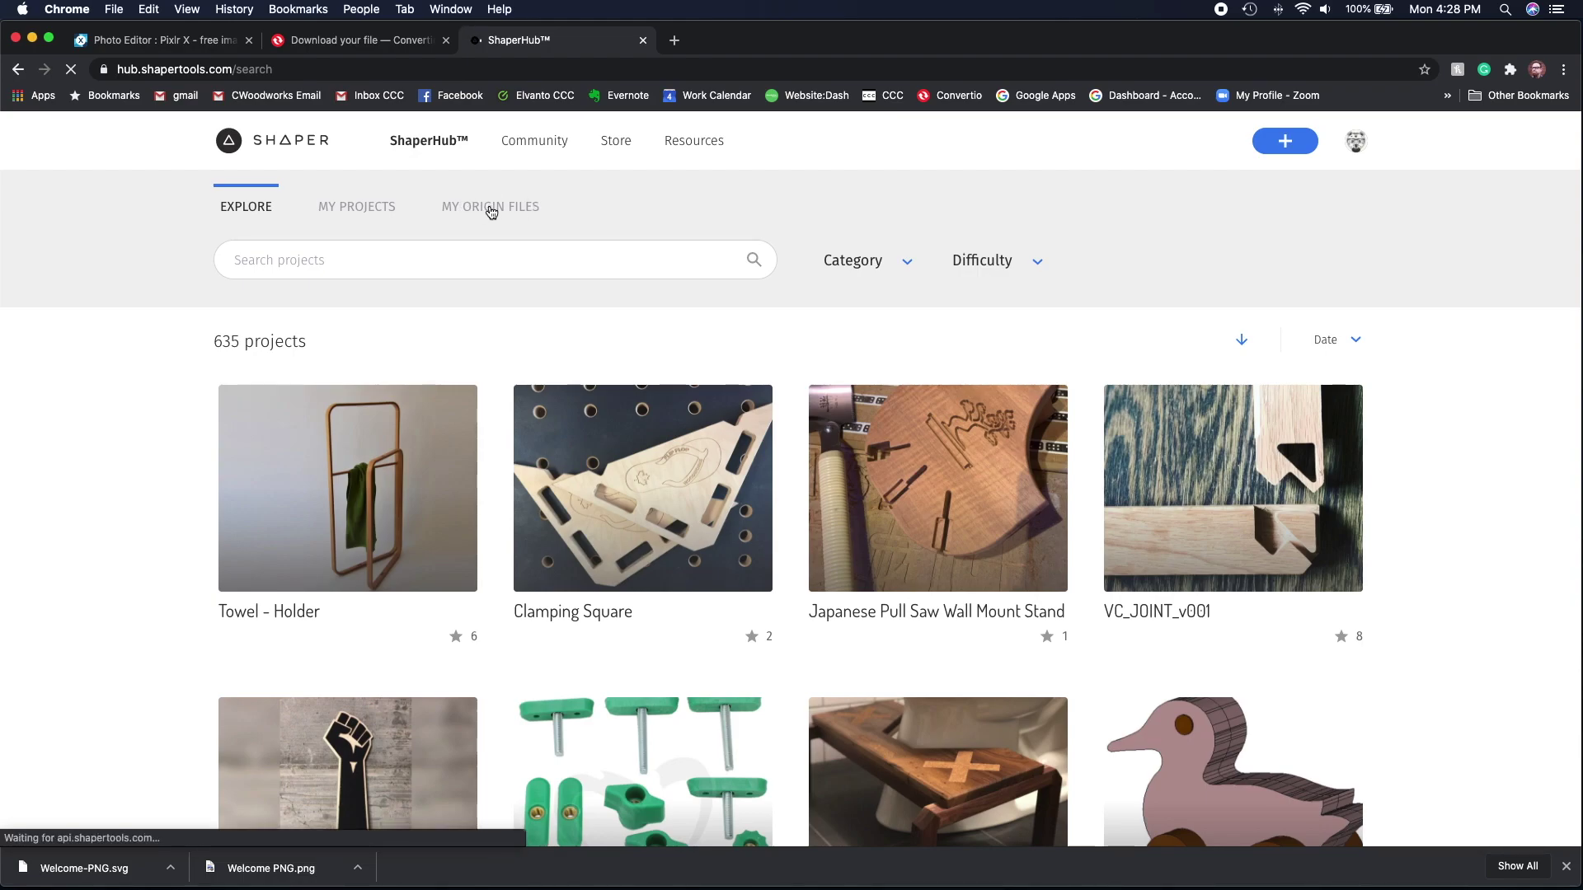
pyautogui.click(491, 211)
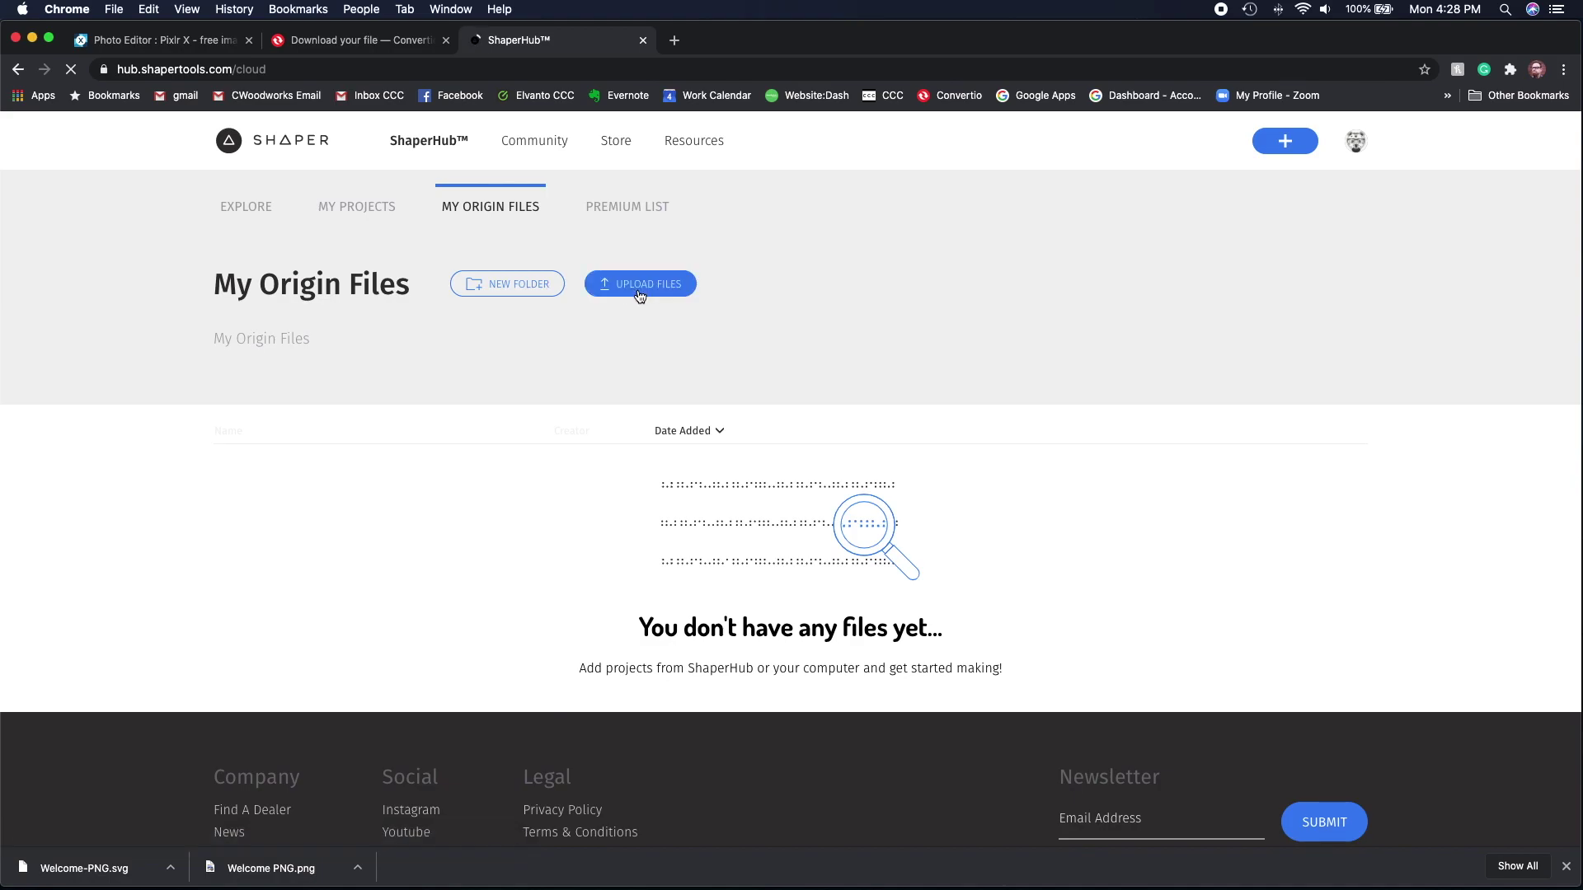
# Upload Welcome-PNG.svg from Downloads to ShaperHub's My Origin Files.
pyautogui.click(641, 286)
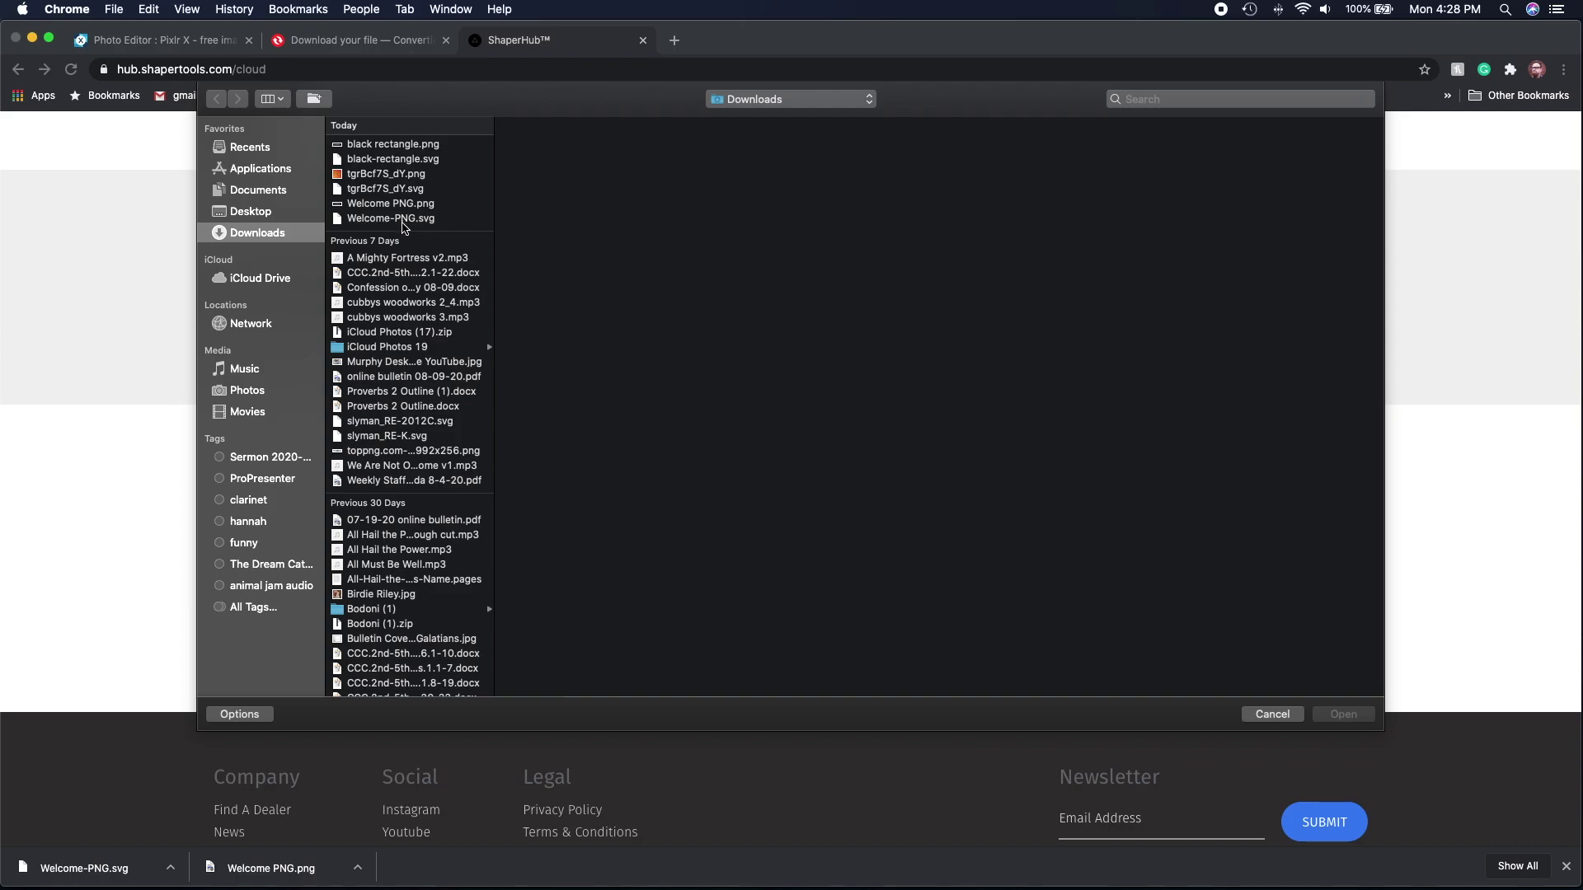
pyautogui.click(404, 219)
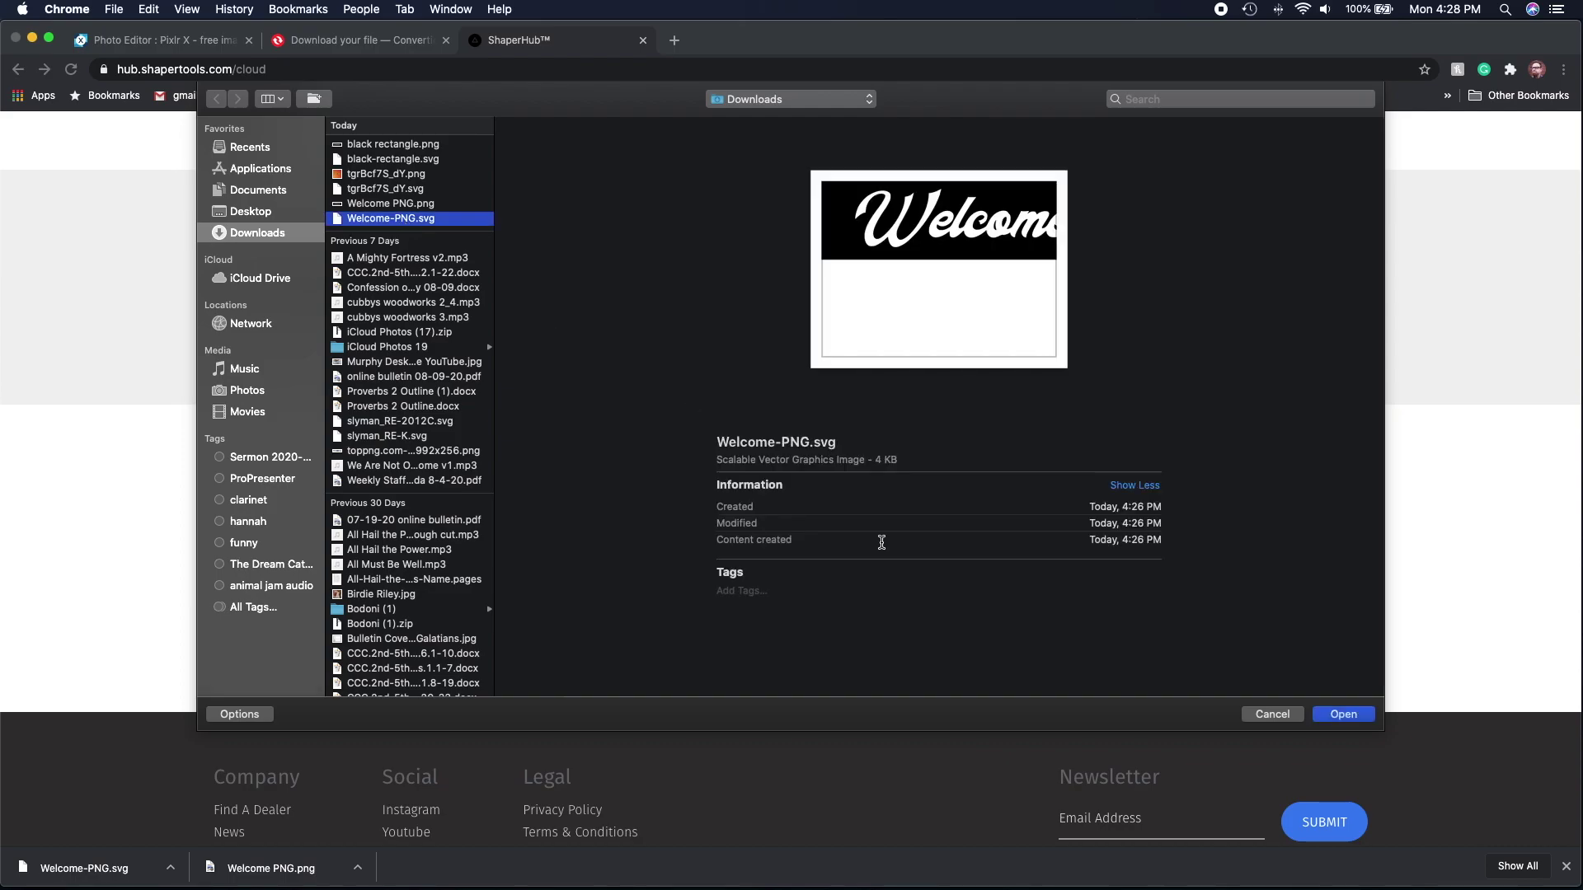
pyautogui.click(1331, 719)
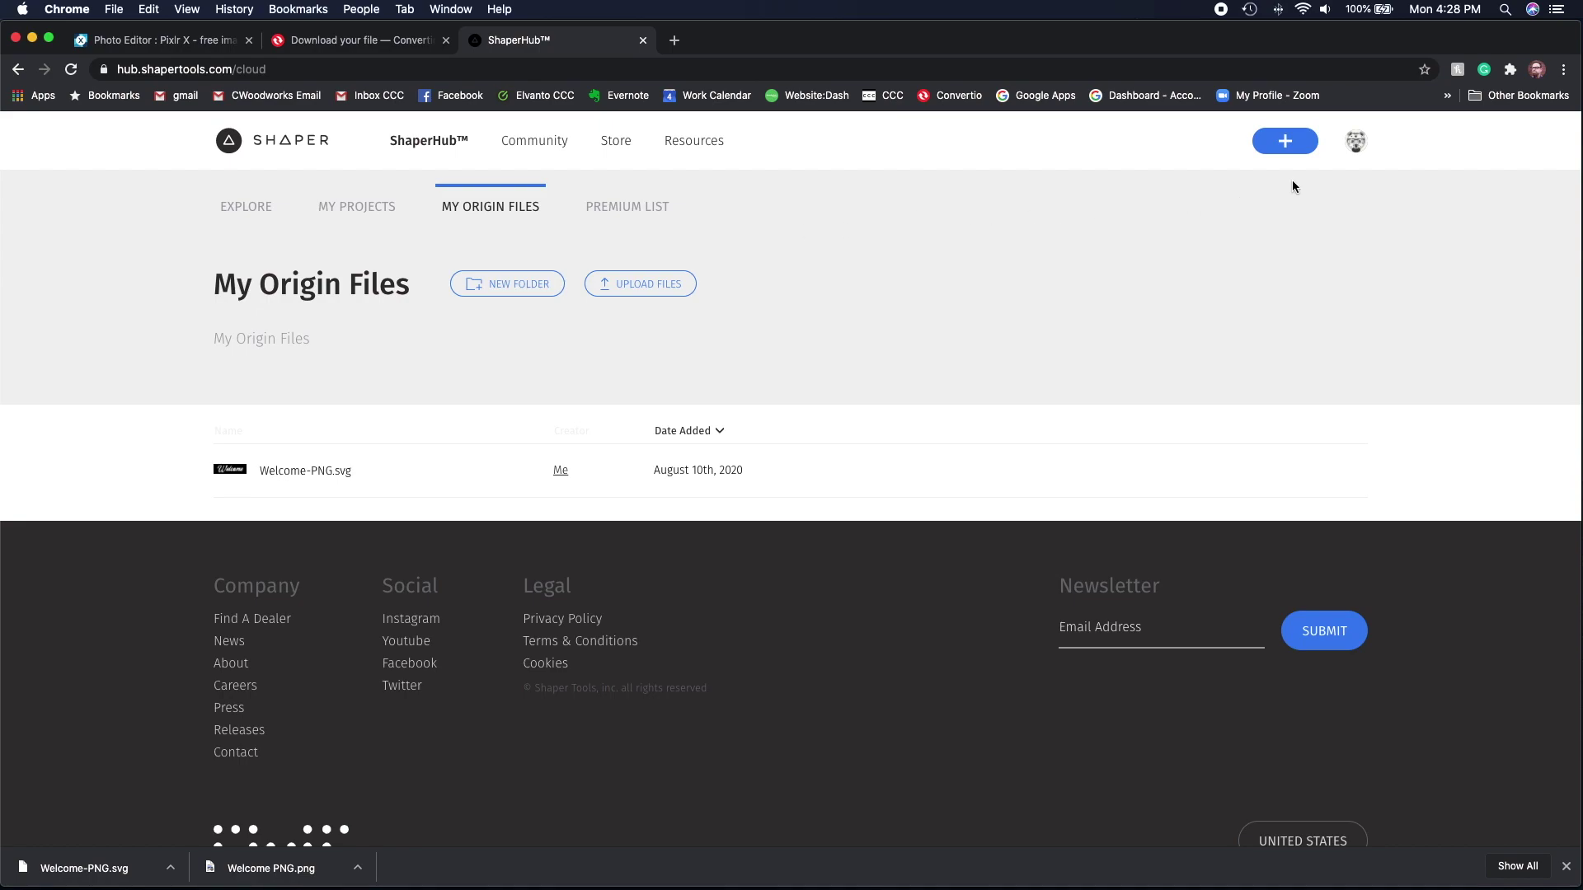
pyautogui.click(1354, 147)
pyautogui.click(371, 208)
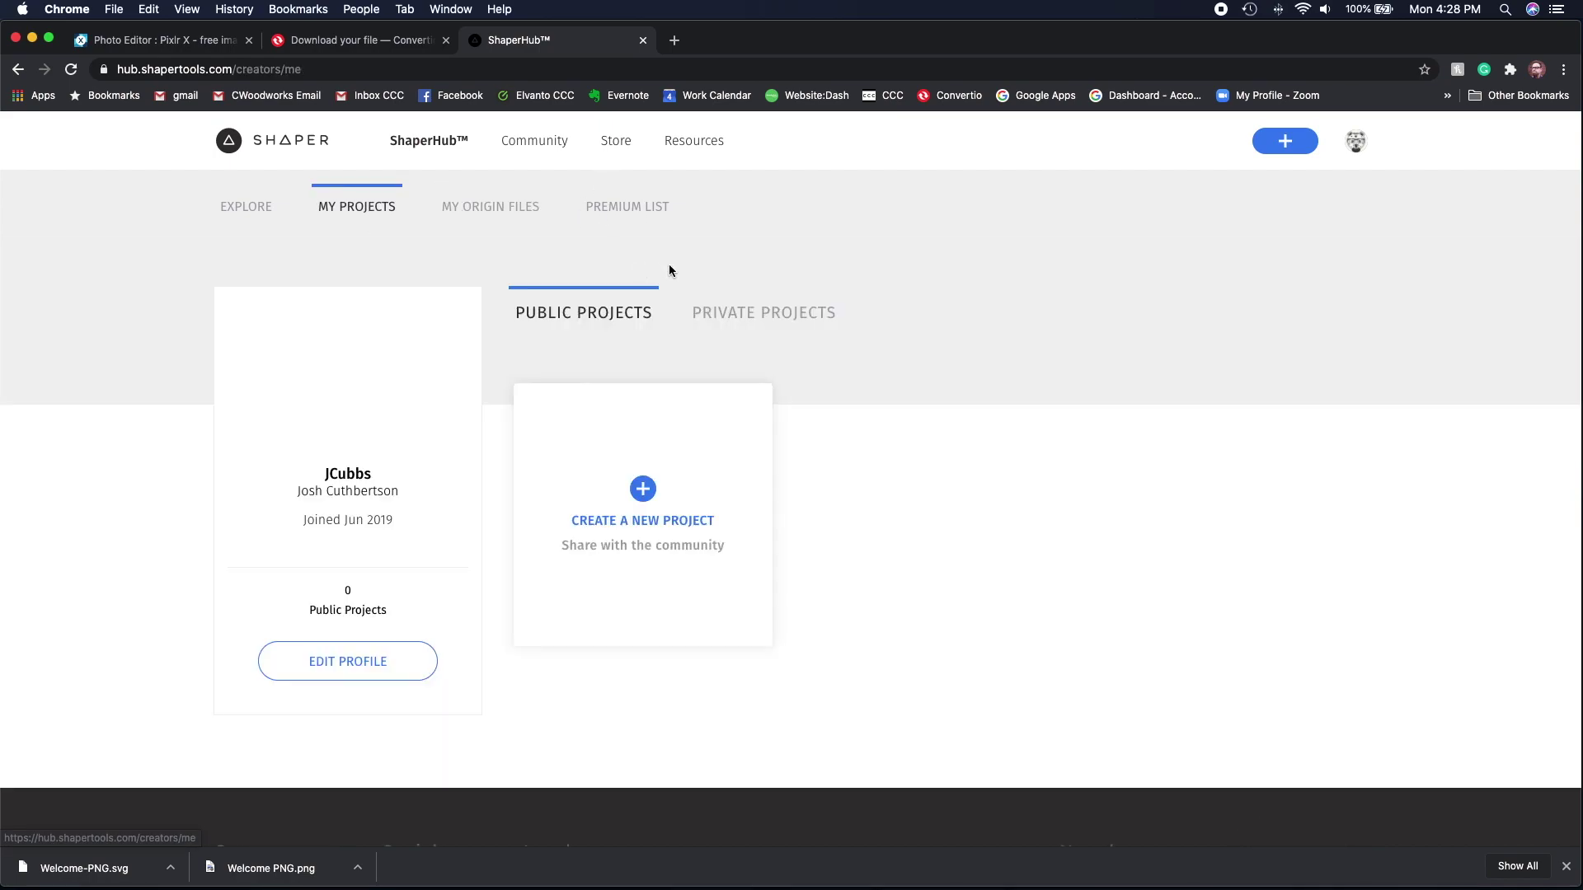
pyautogui.click(493, 221)
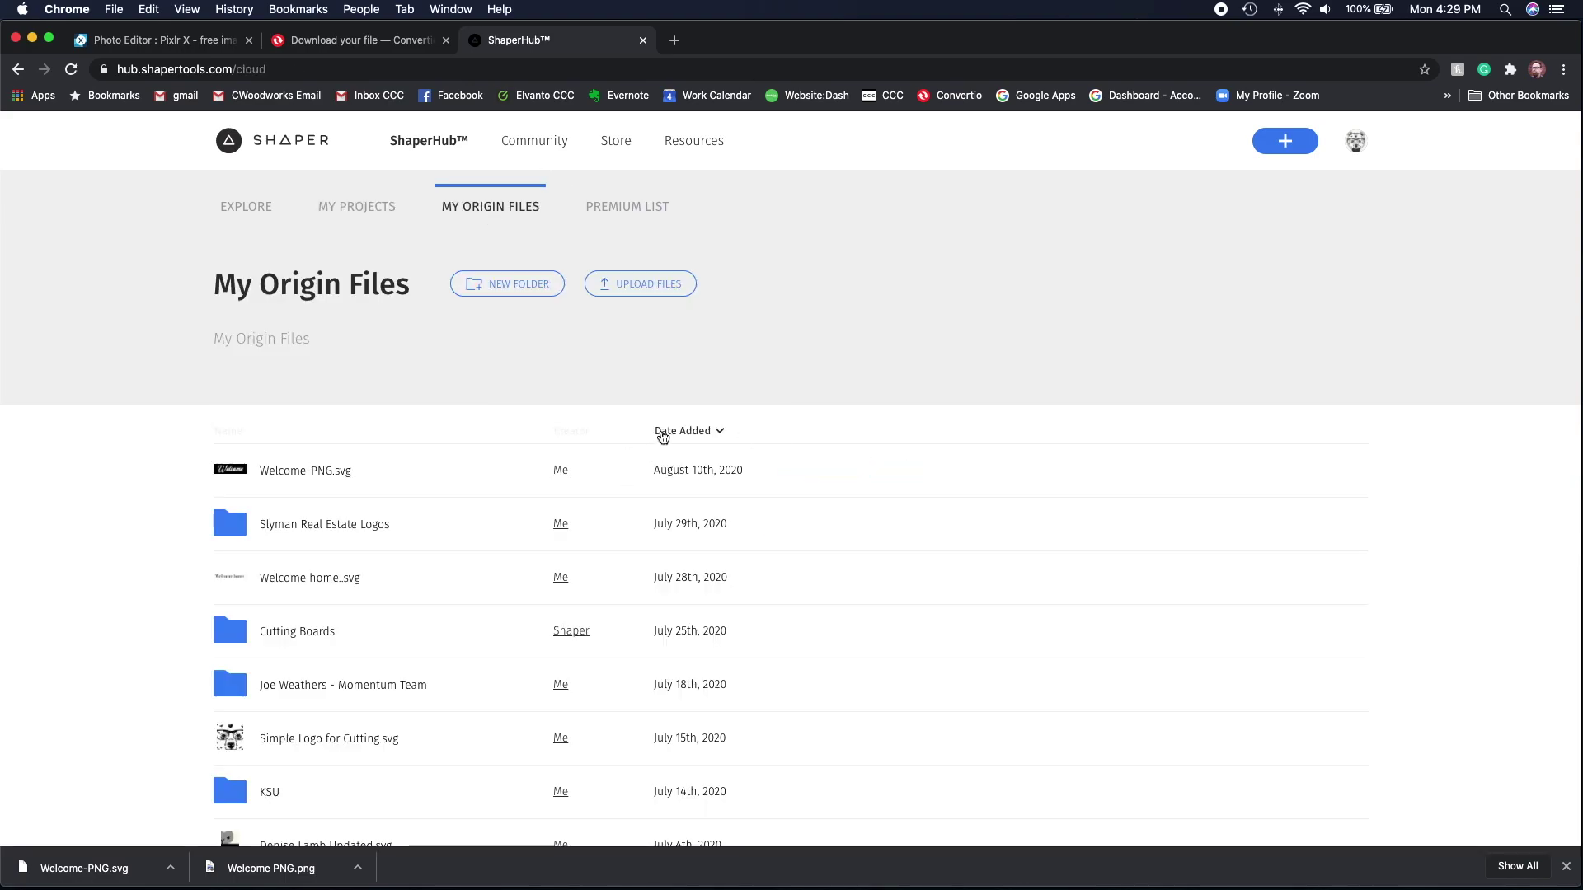